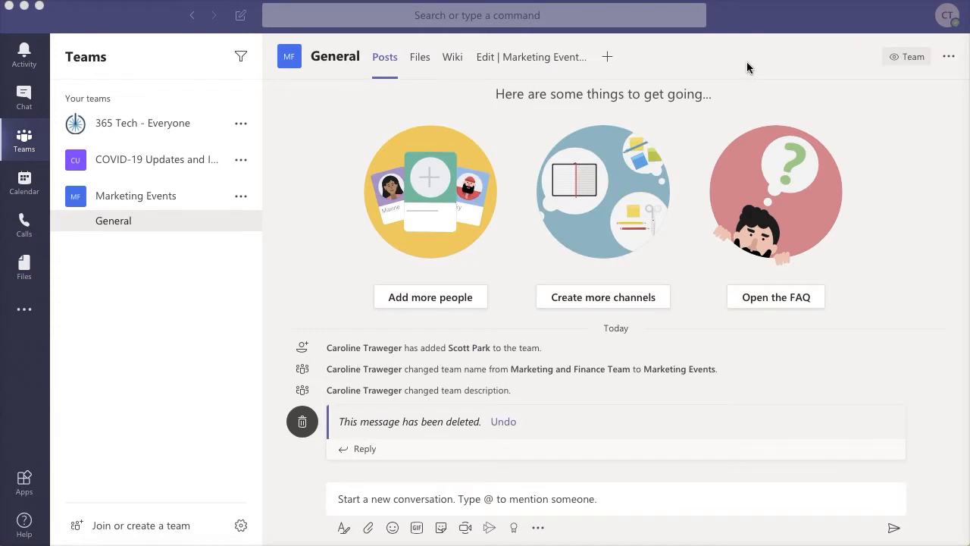
Step: Search the app catalogue for "forms" and open the details of the Microsoft Forms app
left_click(746, 67)
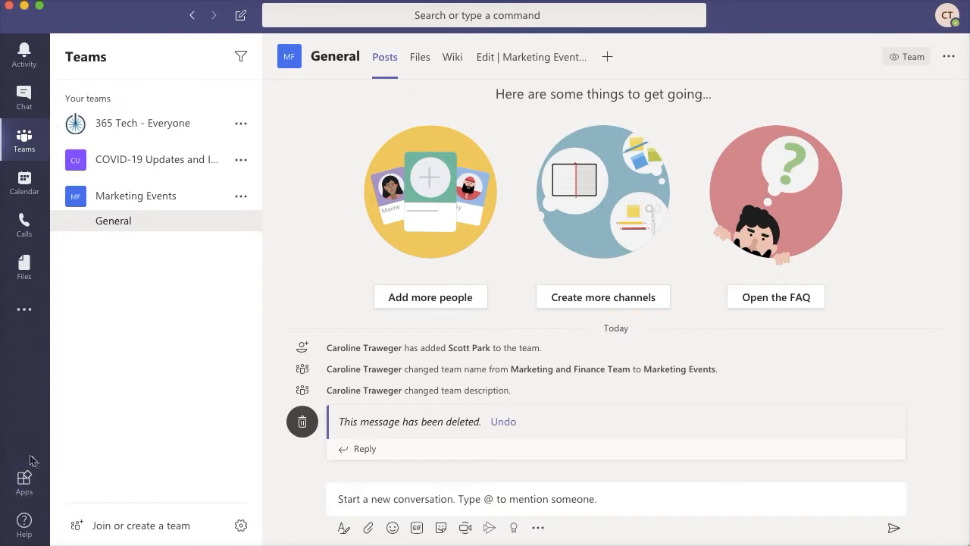
left_click(23, 482)
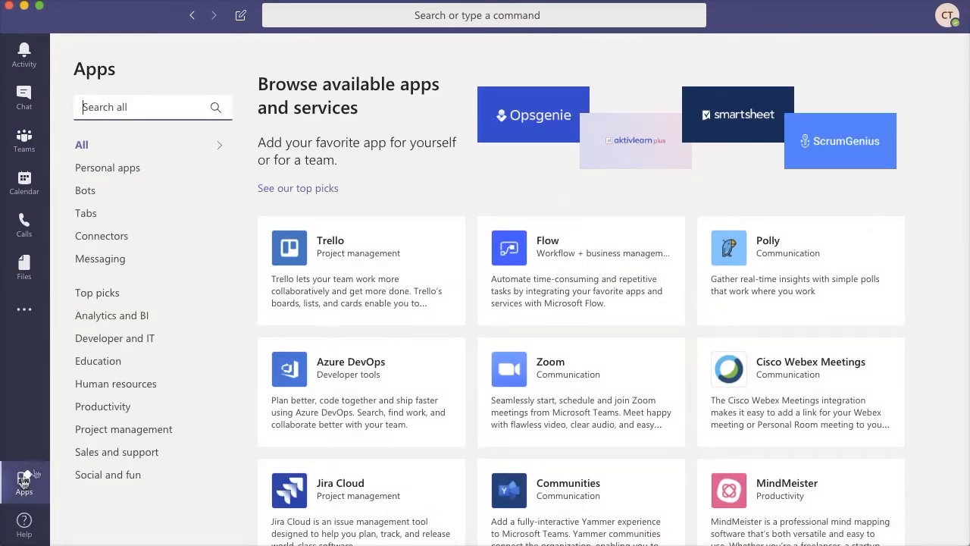
type("forms")
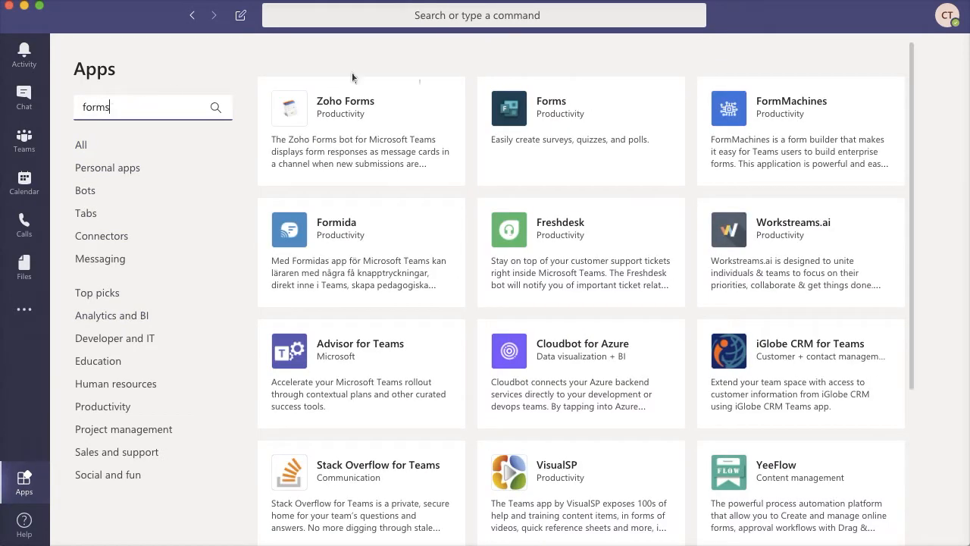
left_click(572, 109)
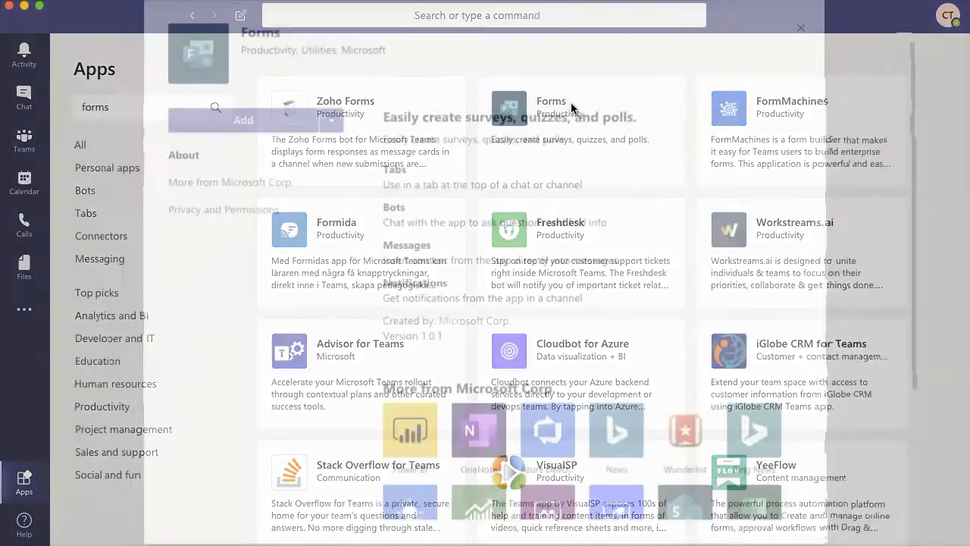
Step: Add Forms to the General channel of the Marketing Events team and start its setup
left_click(331, 121)
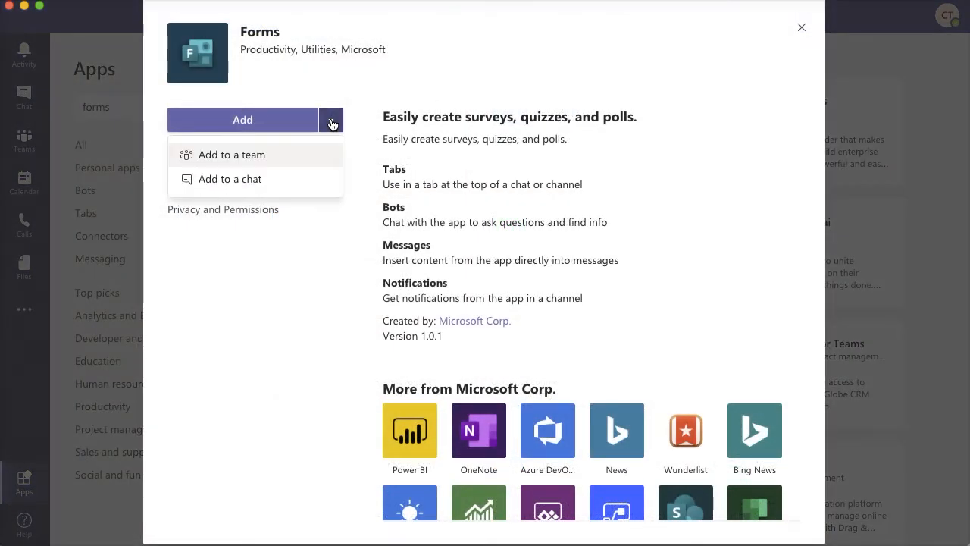
left_click(258, 159)
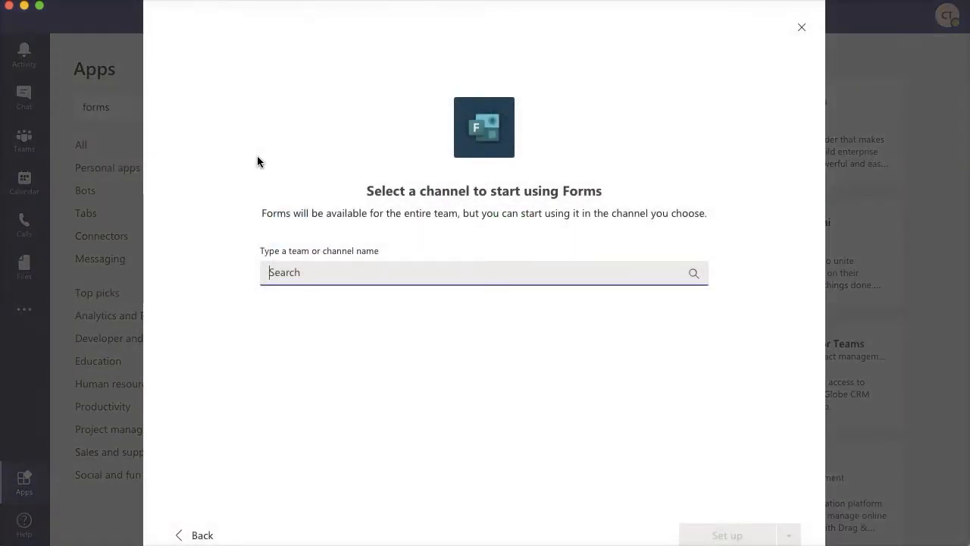
type("marke")
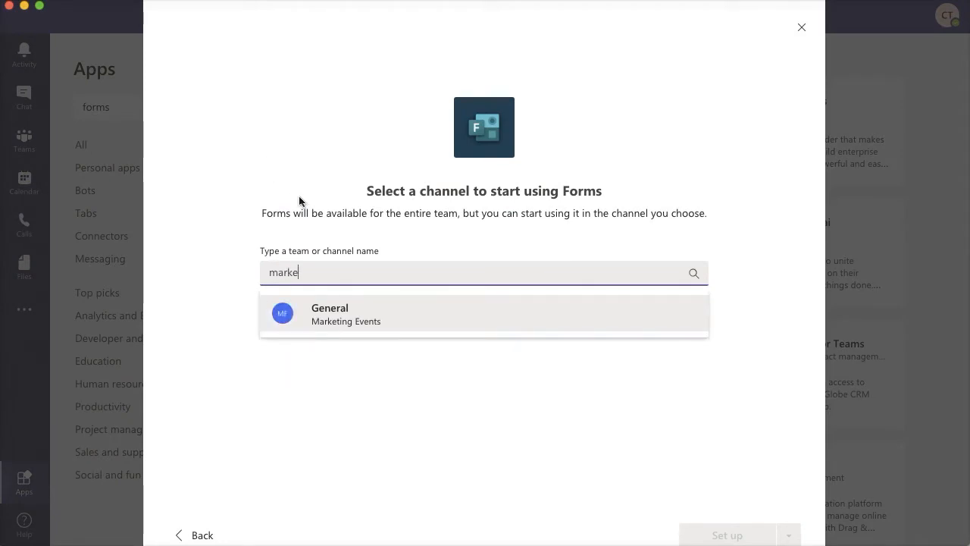
left_click(340, 310)
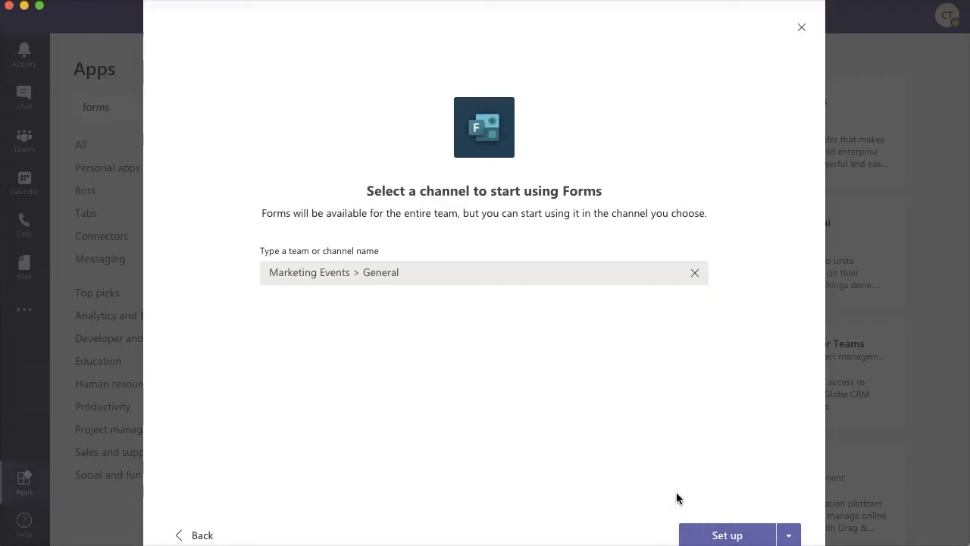
left_click(741, 534)
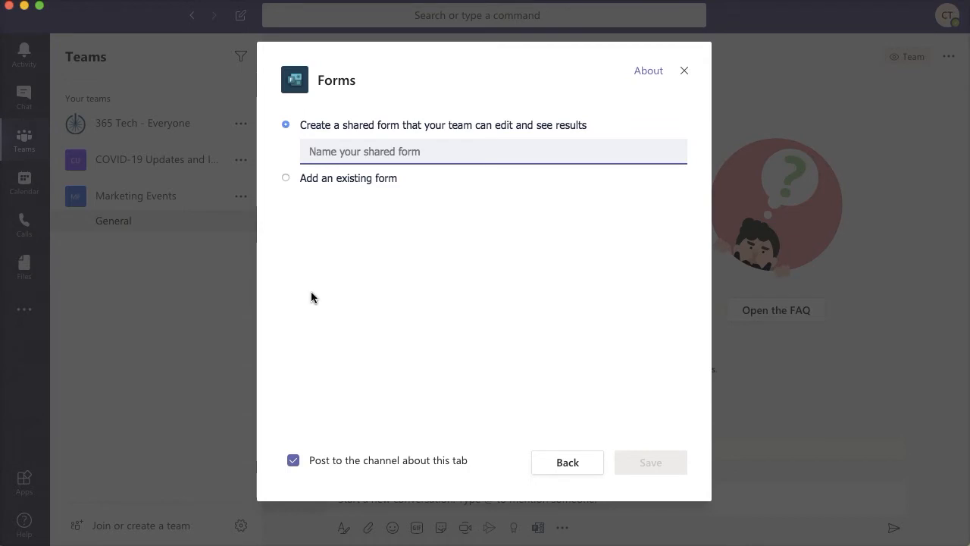
Step: Create a shared form named "Annual Golf Tournament Feedback" that the team can edit, and save it as a channel tab
left_click(286, 178)
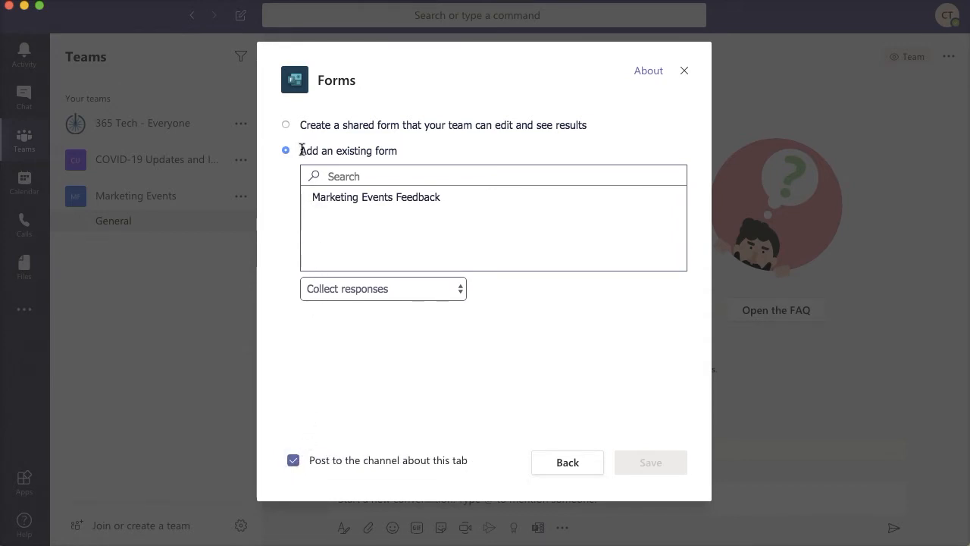
left_click(286, 126)
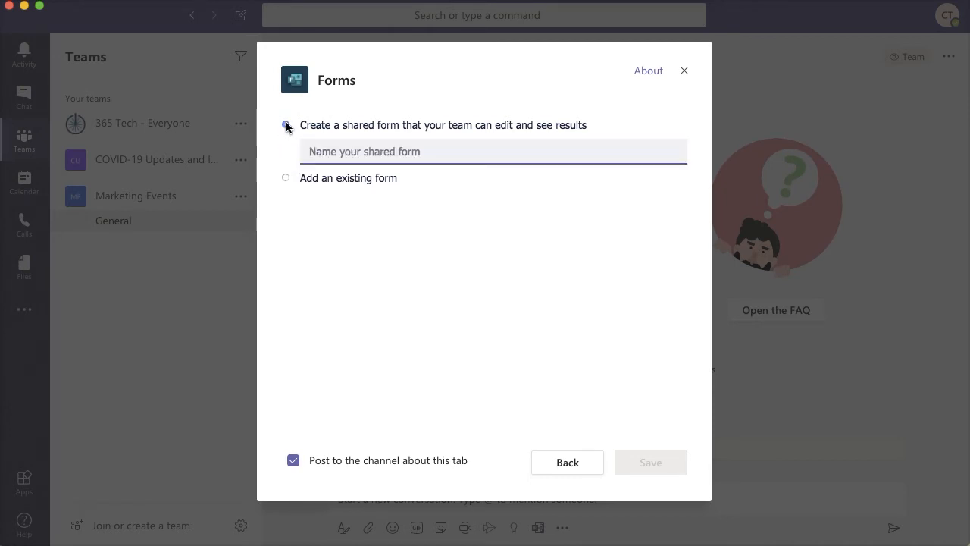
left_click(322, 153)
type("A")
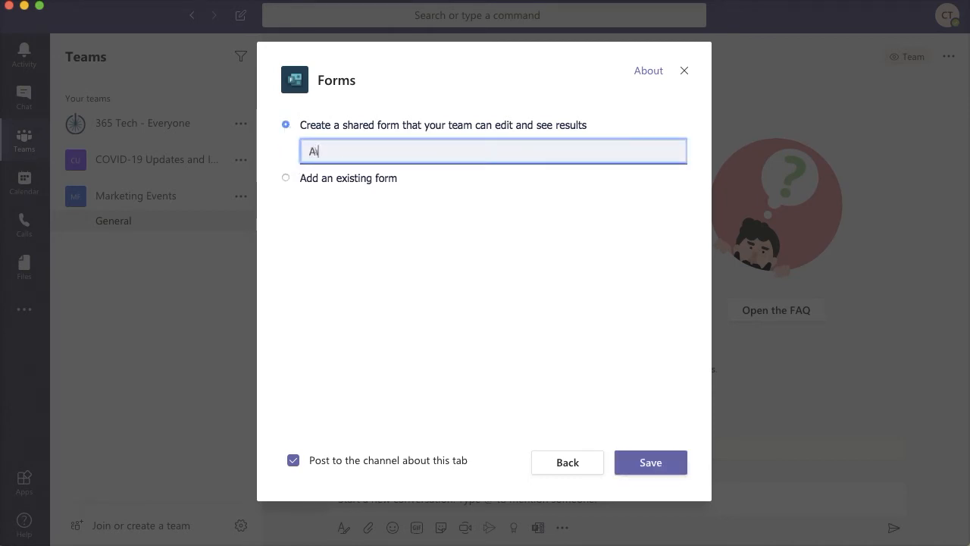
type("nnual Golf Tournament Feedback")
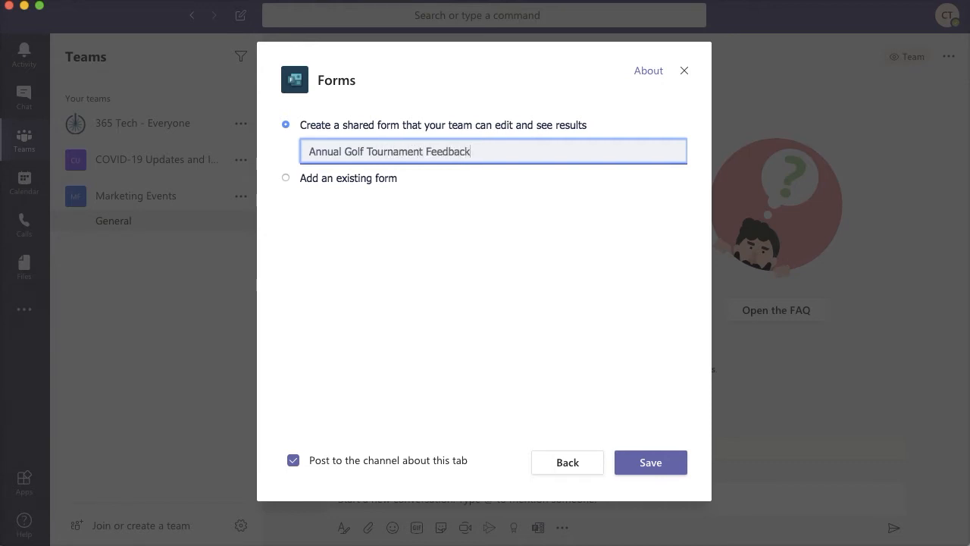
left_click(661, 467)
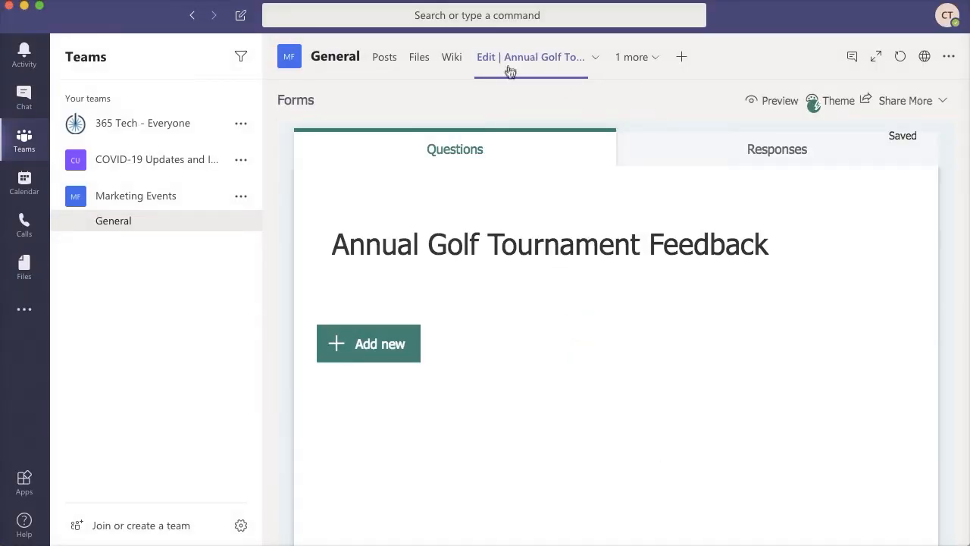
left_click(595, 59)
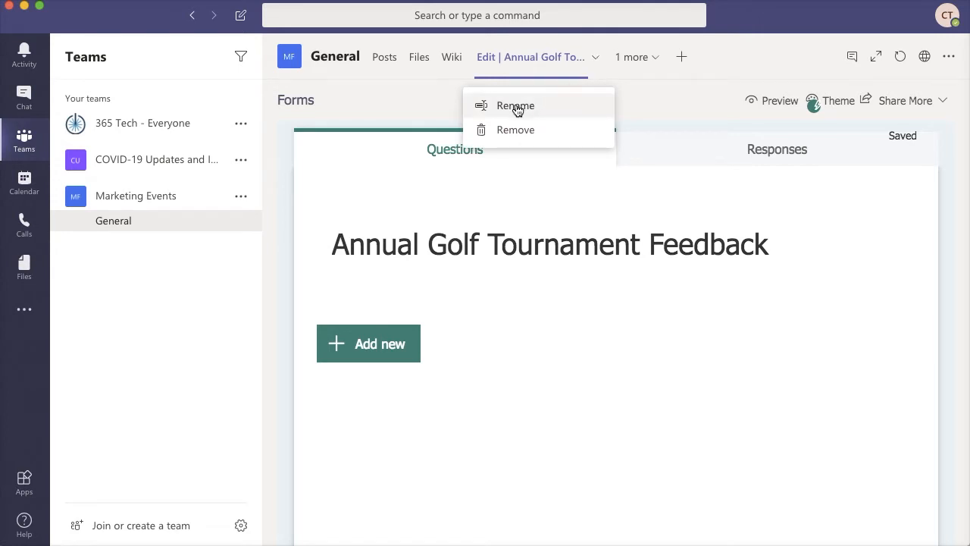
left_click(596, 59)
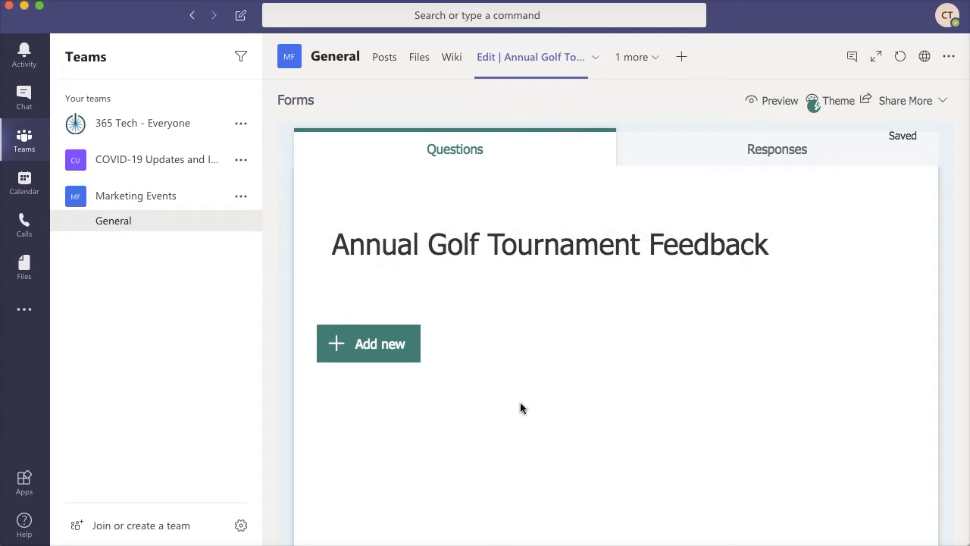
Step: Add a text question titled "Full Name" to the form after viewing the additional question types
left_click(369, 347)
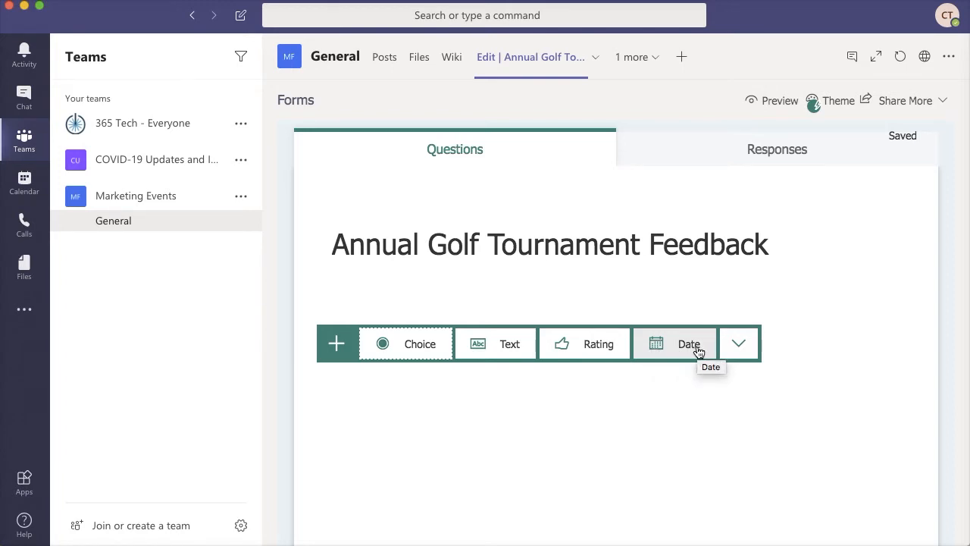
left_click(742, 348)
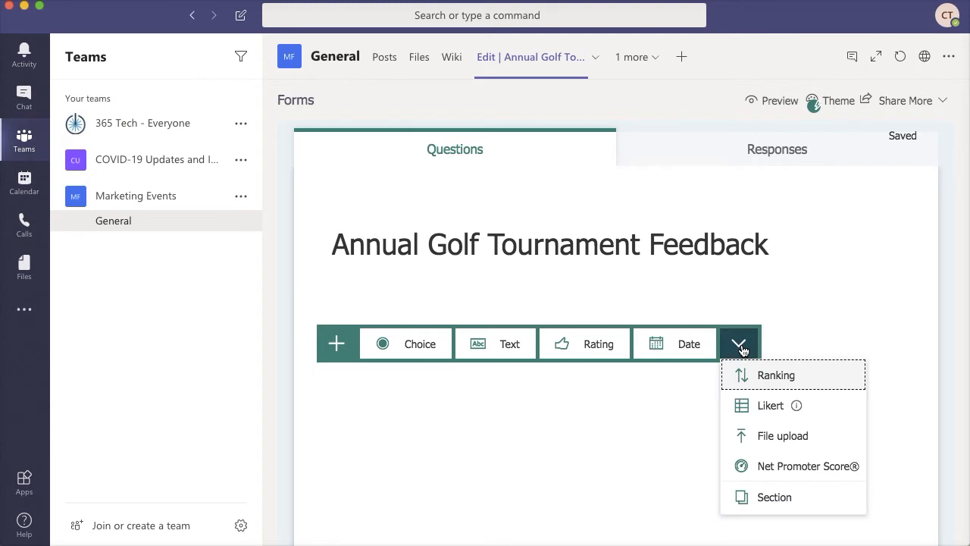
mouse_move(784, 412)
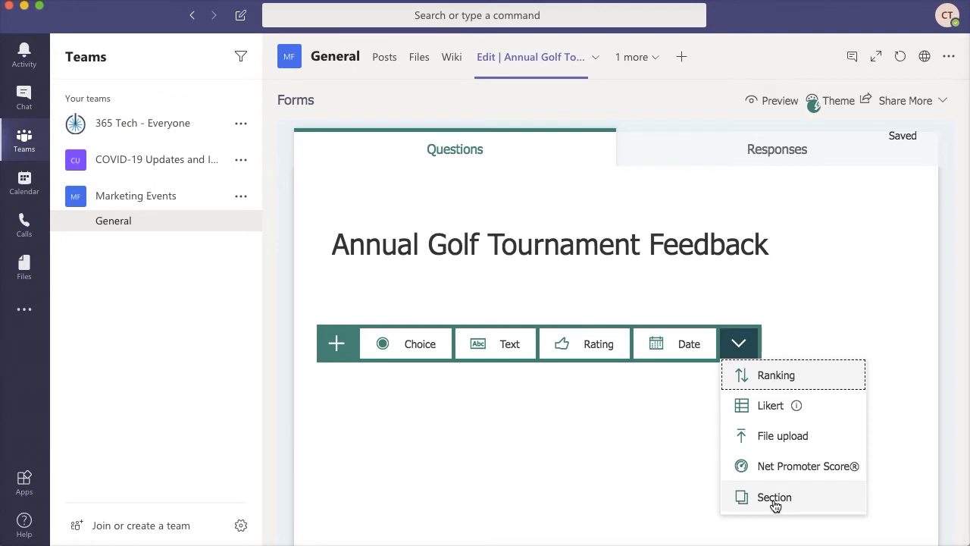
left_click(741, 345)
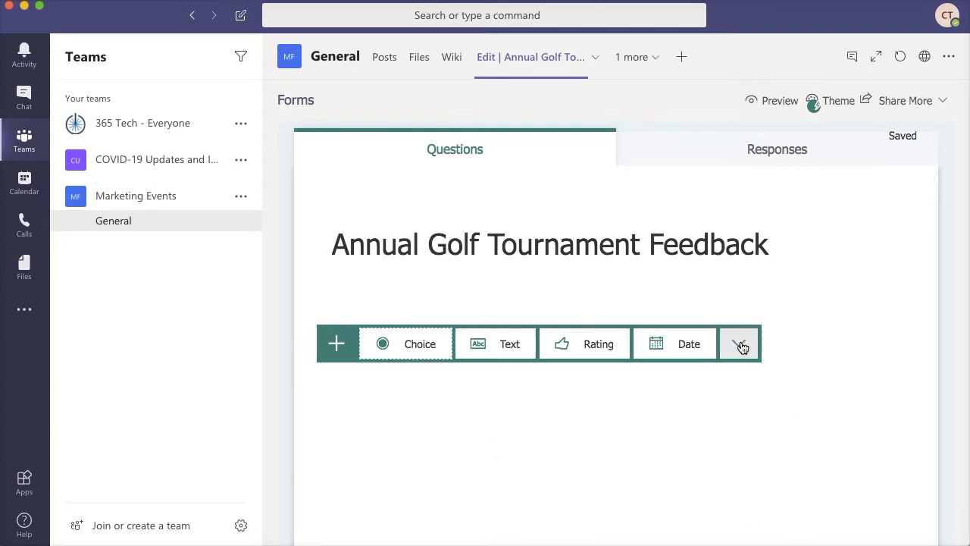
left_click(500, 351)
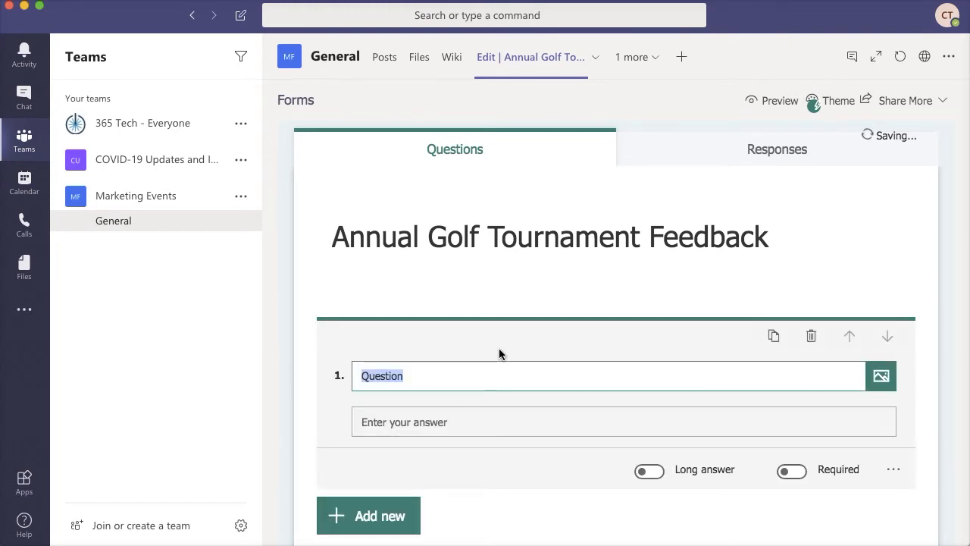
type("Full ")
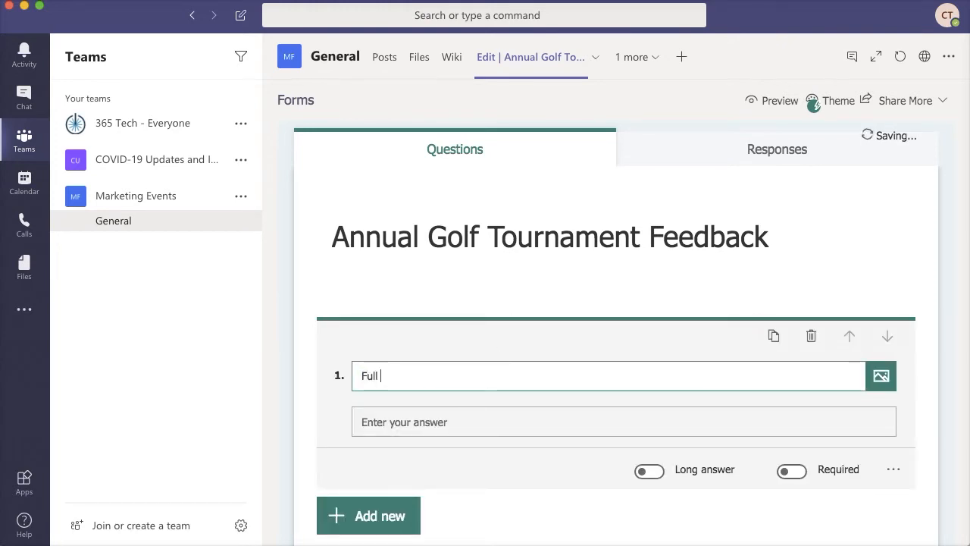
type("Name")
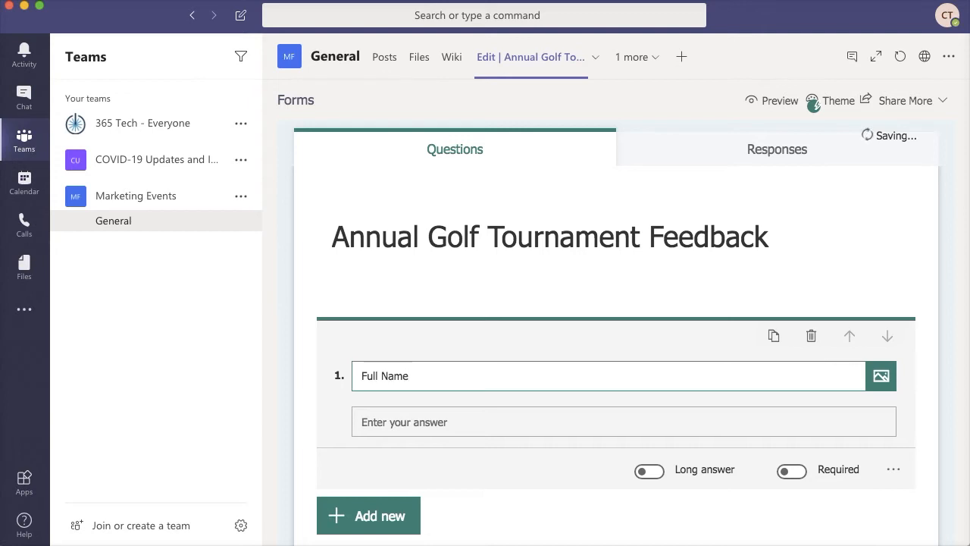
Step: Toggle the long-answer option on and off for the Full Name question, and make the question required
left_click(659, 475)
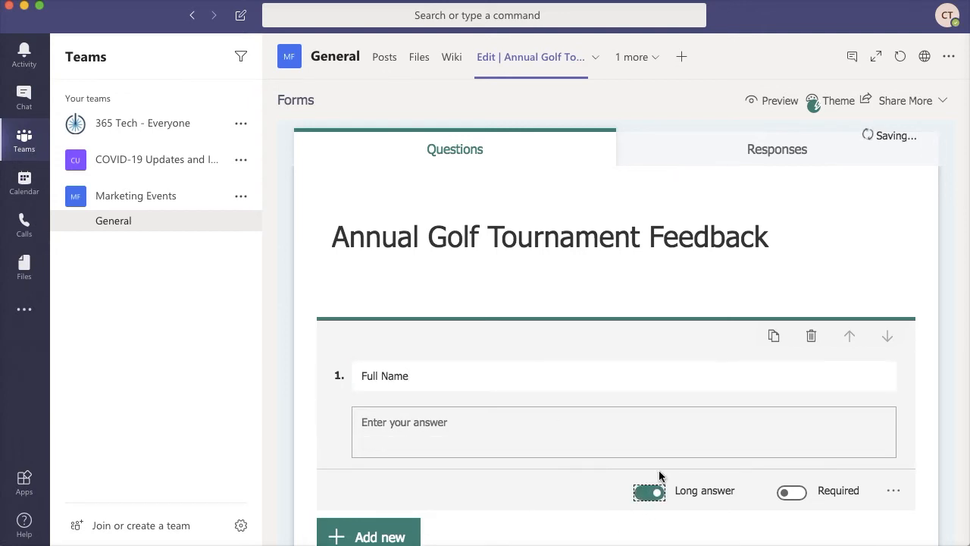
left_click(644, 492)
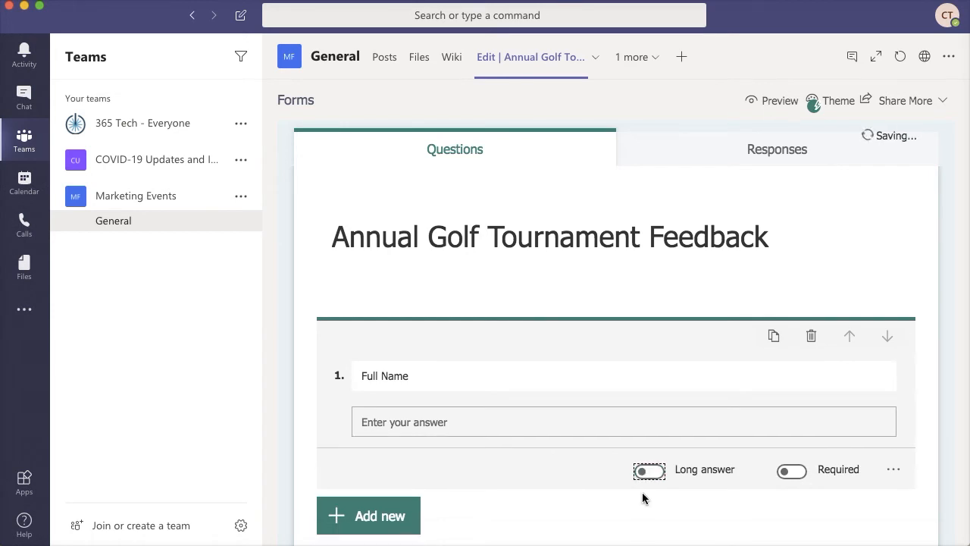
left_click(799, 475)
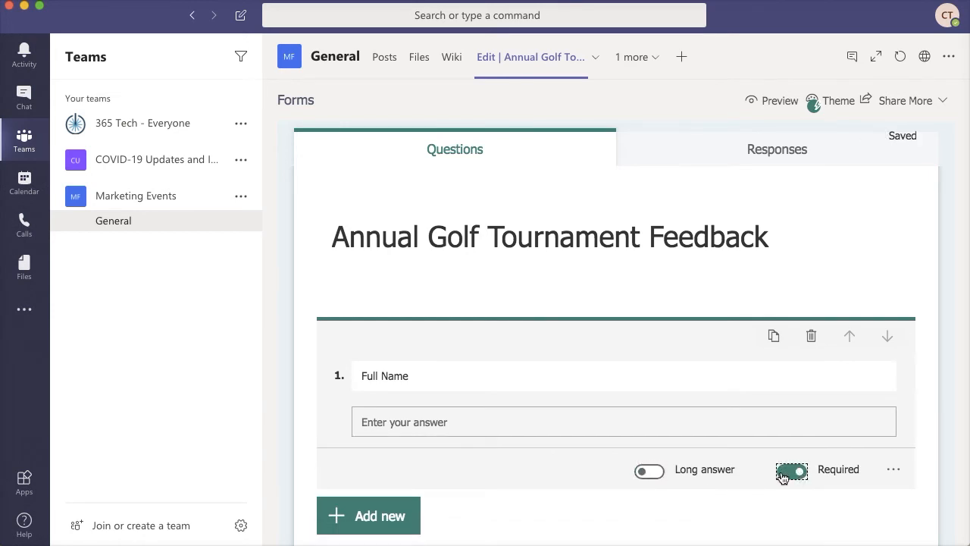
left_click(783, 475)
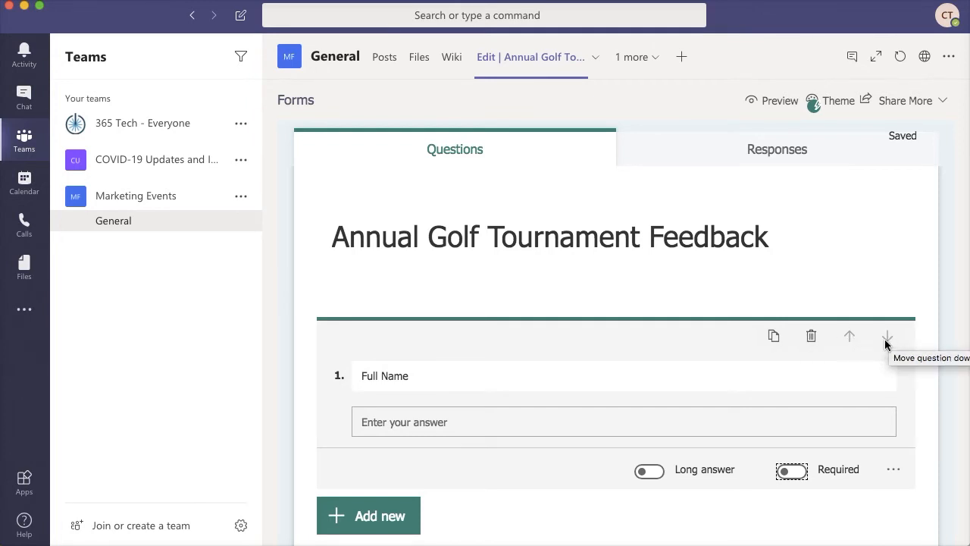
left_click(799, 475)
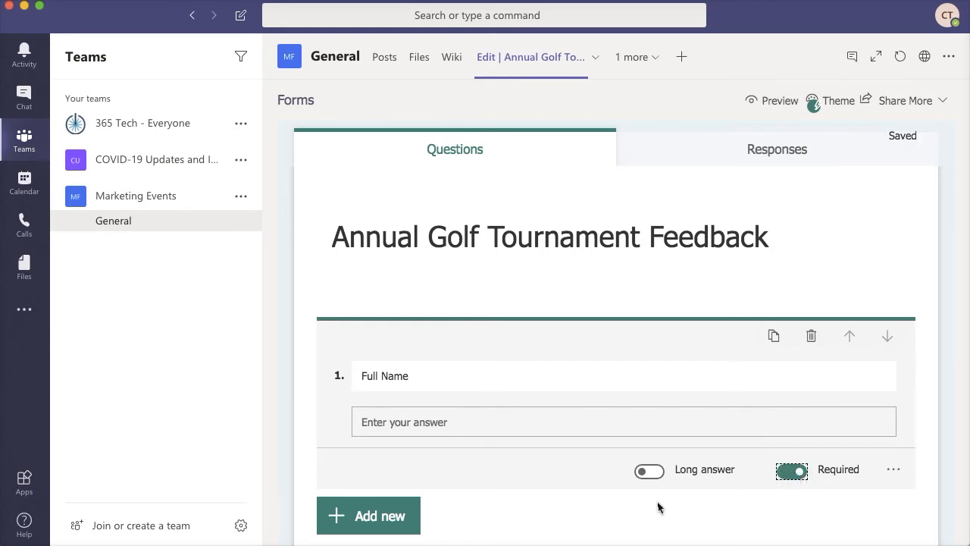
Step: Add a choice question titled "Can you attend our annual golf tournament on August 21?"
left_click(381, 522)
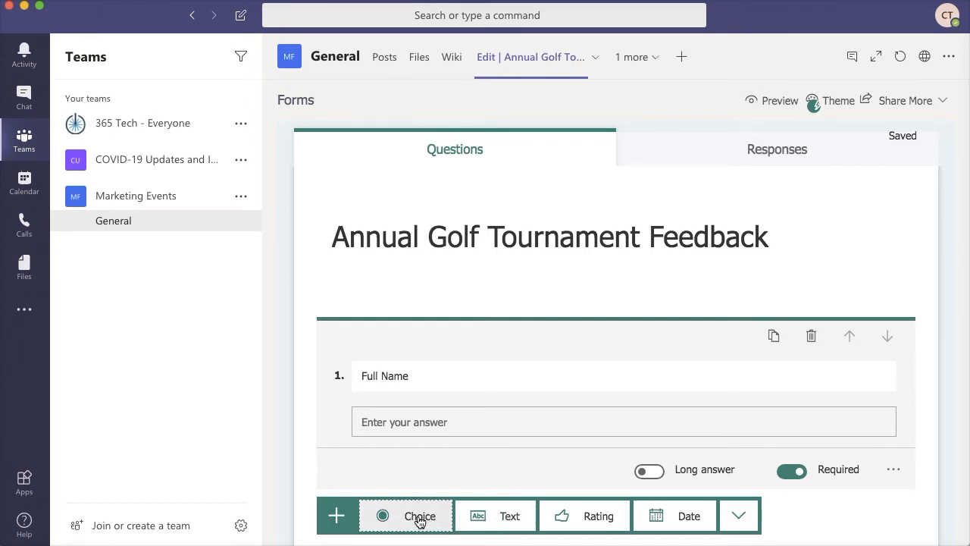
left_click(420, 518)
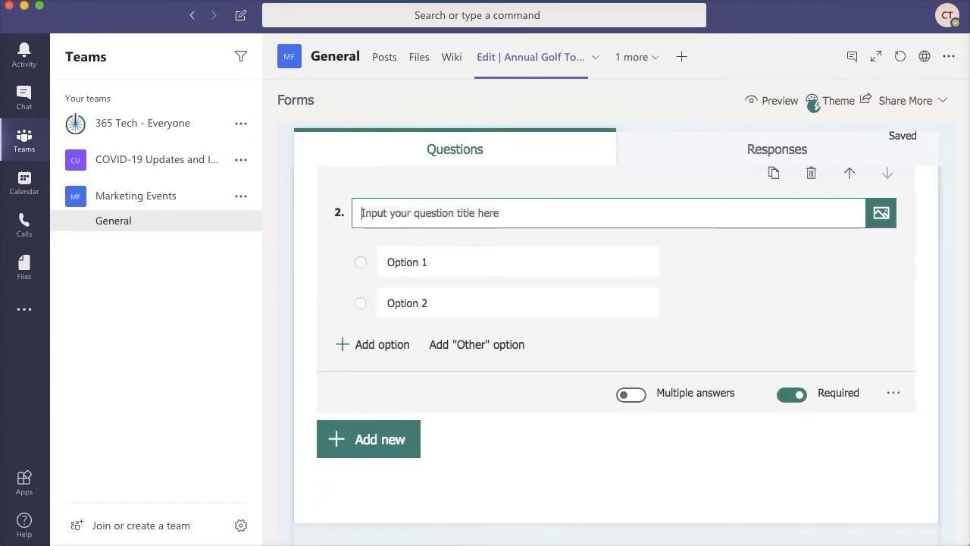
type("Can you attend our ann")
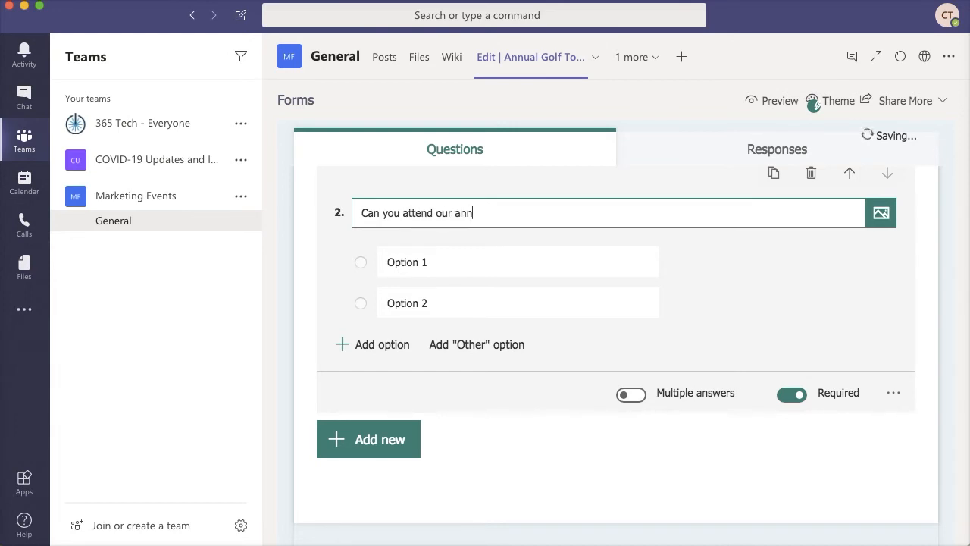
type("ual golf tournament on")
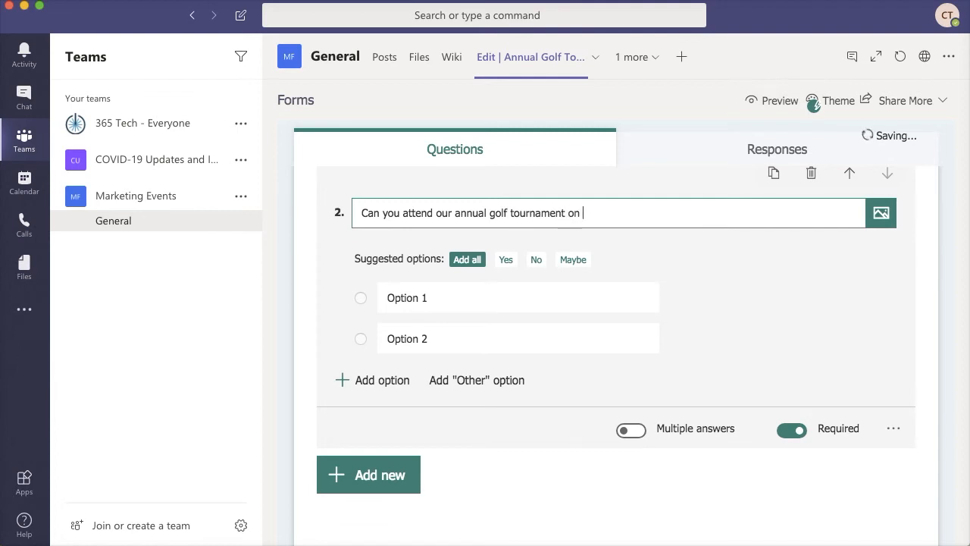
type(" August 21?")
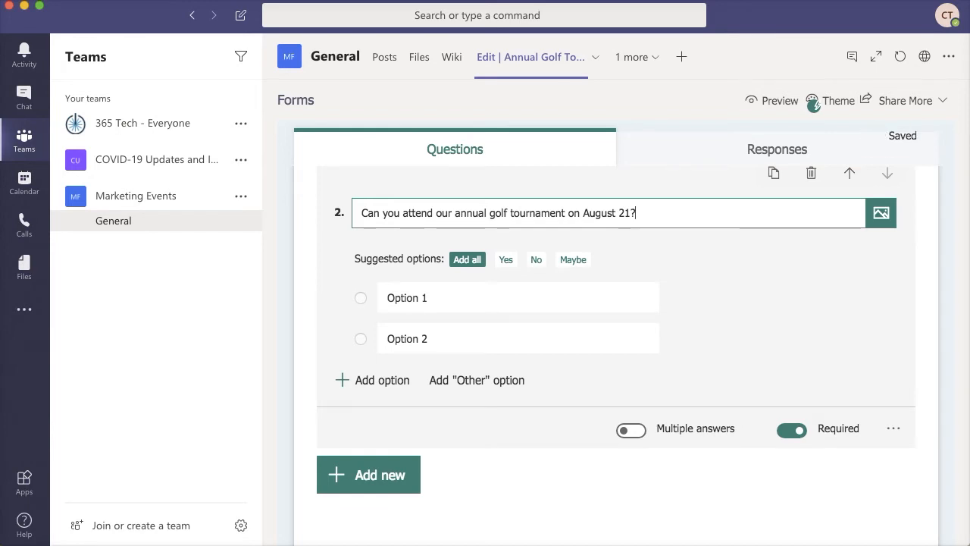
Step: Set the two answer options of the golf tournament attendance question to "Yes" and "No"
left_click(401, 298)
type("Yes")
left_click(402, 339)
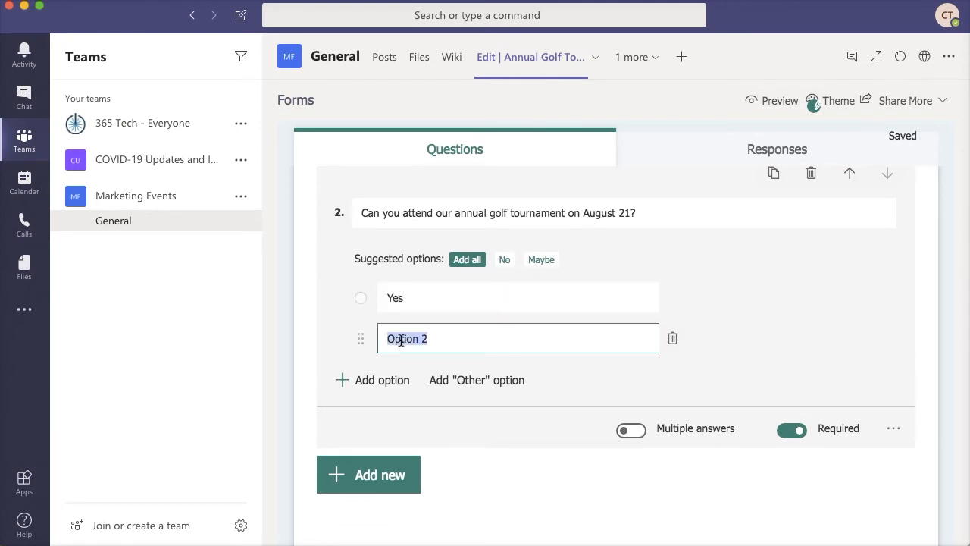
type("No")
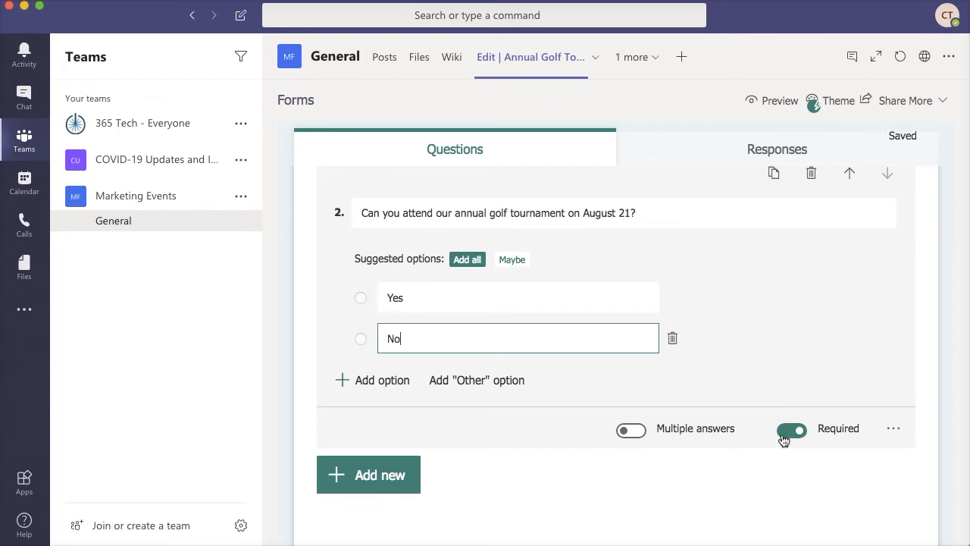
Step: Make the golf tournament attendance question optional and expand the form's tab to fill the window
left_click(783, 432)
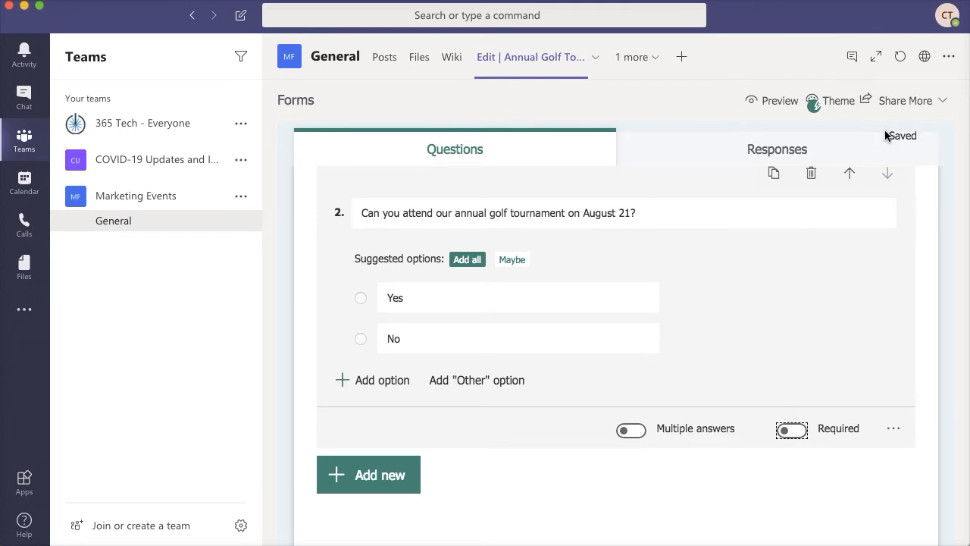
left_click(875, 57)
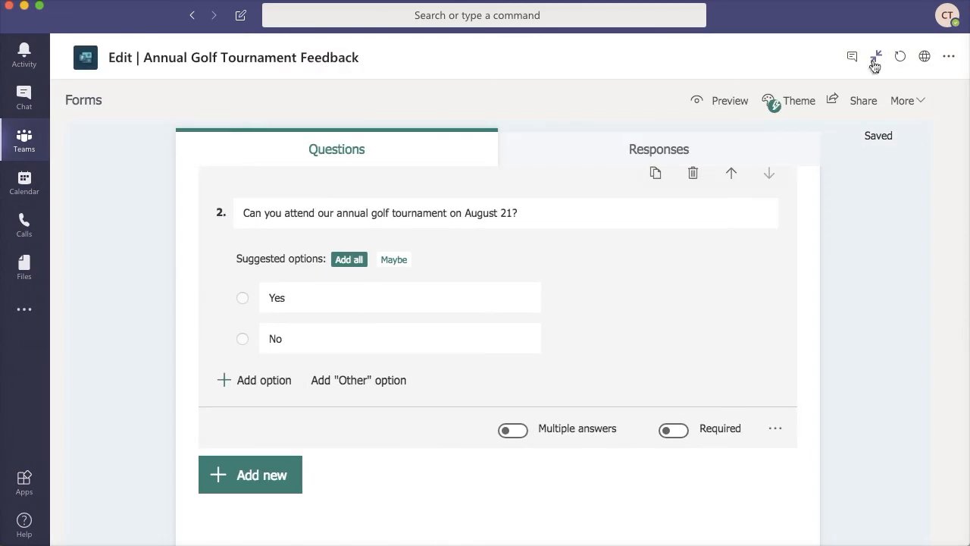
scroll(602, 348, "up", 5)
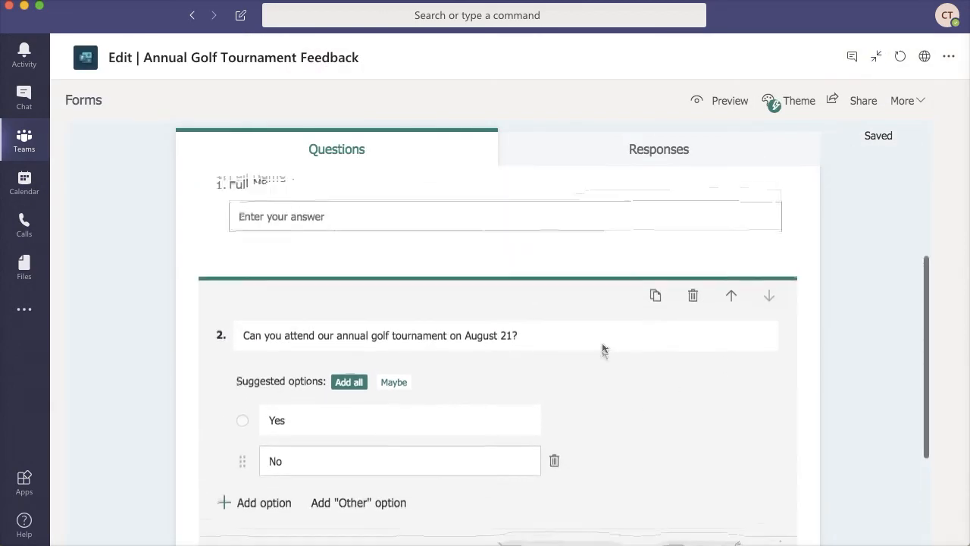
scroll(605, 347, "down", 5)
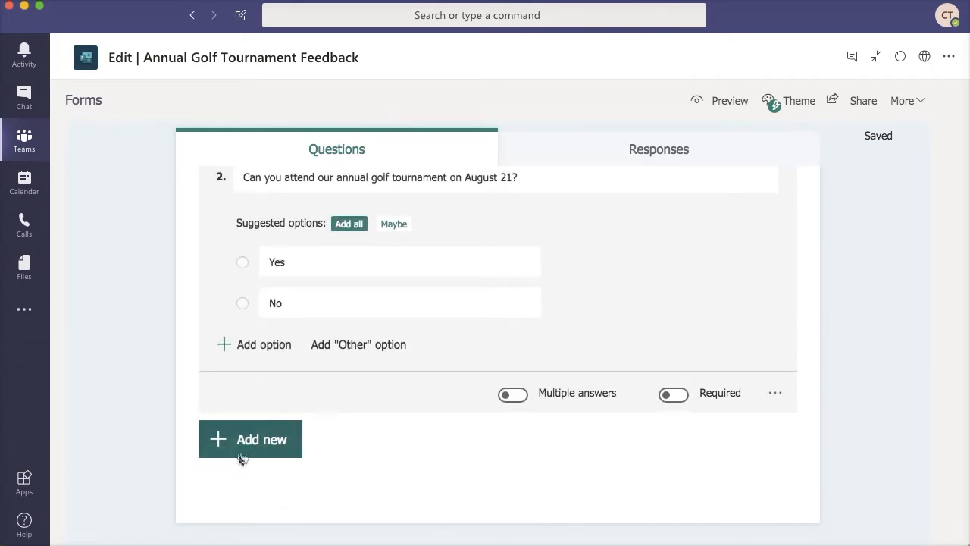
Step: Add a rating question titled "How would you rate last year's golf tournament?"
left_click(244, 443)
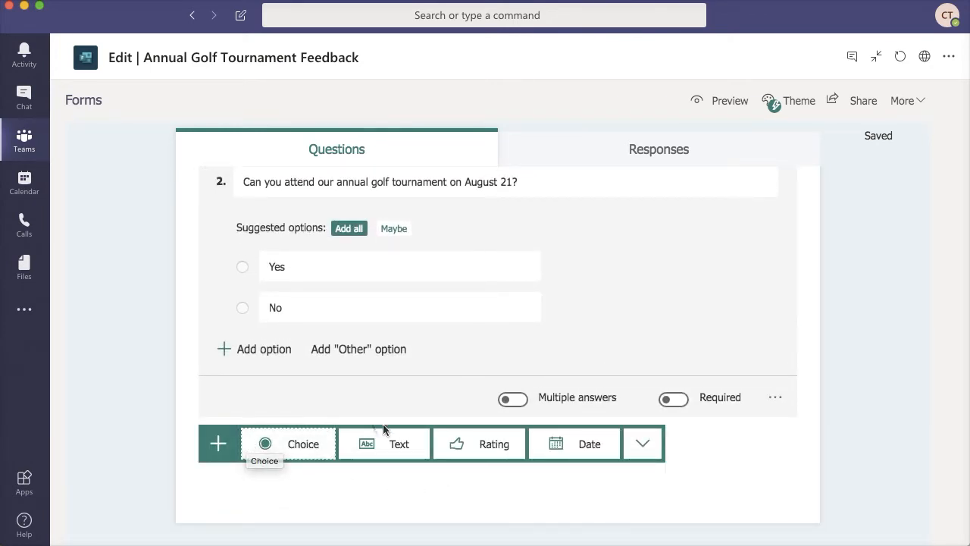
left_click(487, 445)
type("How would you rate last year's golf tournament?")
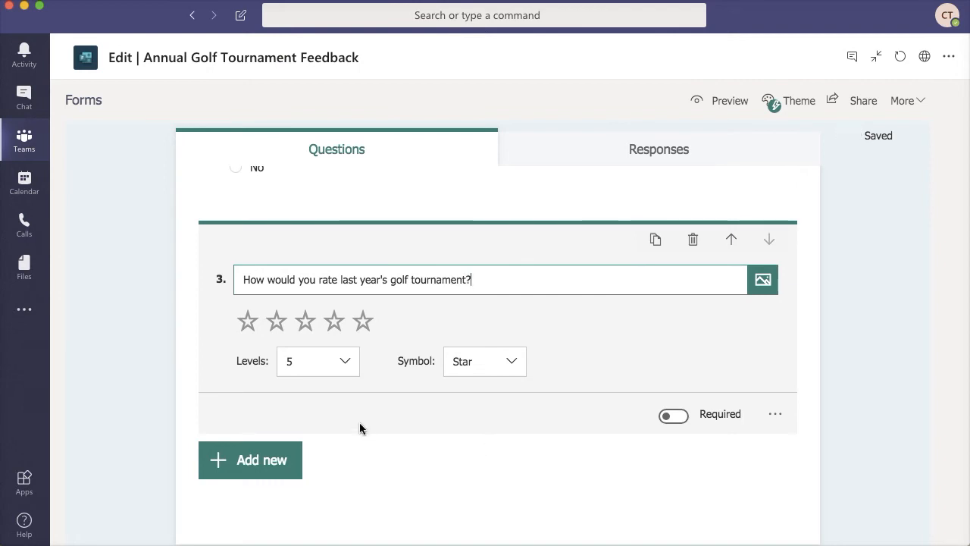
Step: Set the number of levels for the golf tournament rating question to 10
left_click(345, 362)
scroll(343, 410, "down", 3)
scroll(344, 412, "up", 1)
scroll(345, 412, "down", 1)
left_click(303, 506)
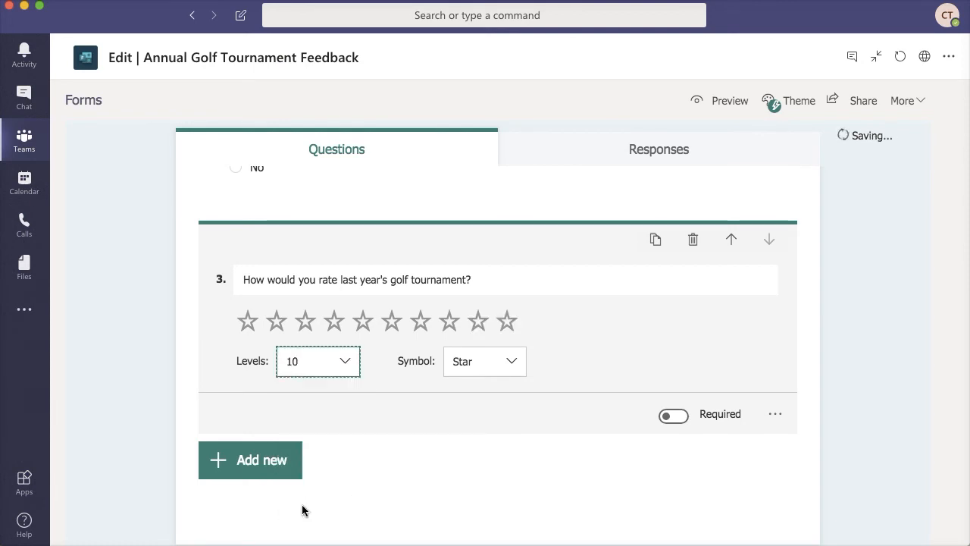
Step: Switch the rating symbol to Number and back to Star, and make the rating question required
left_click(512, 363)
left_click(506, 392)
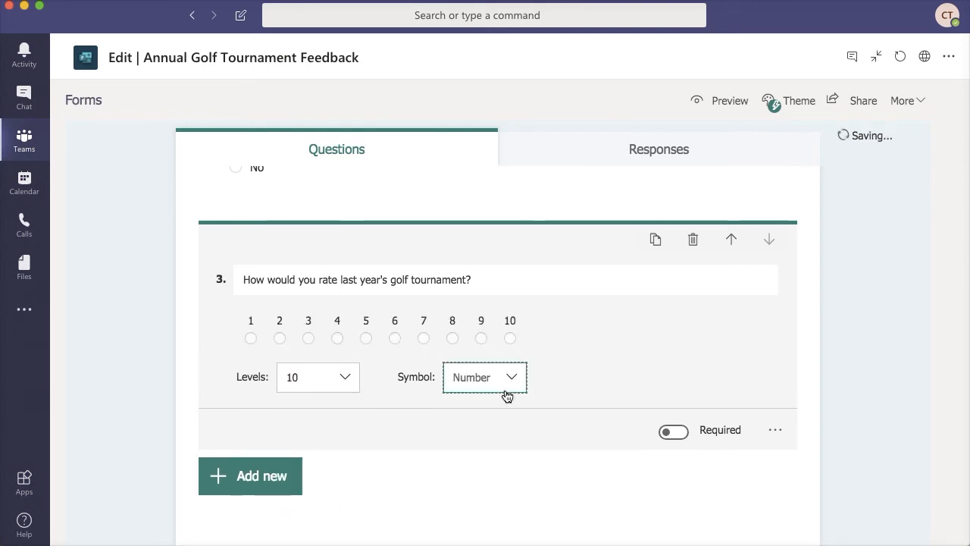
left_click(513, 381)
left_click(499, 438)
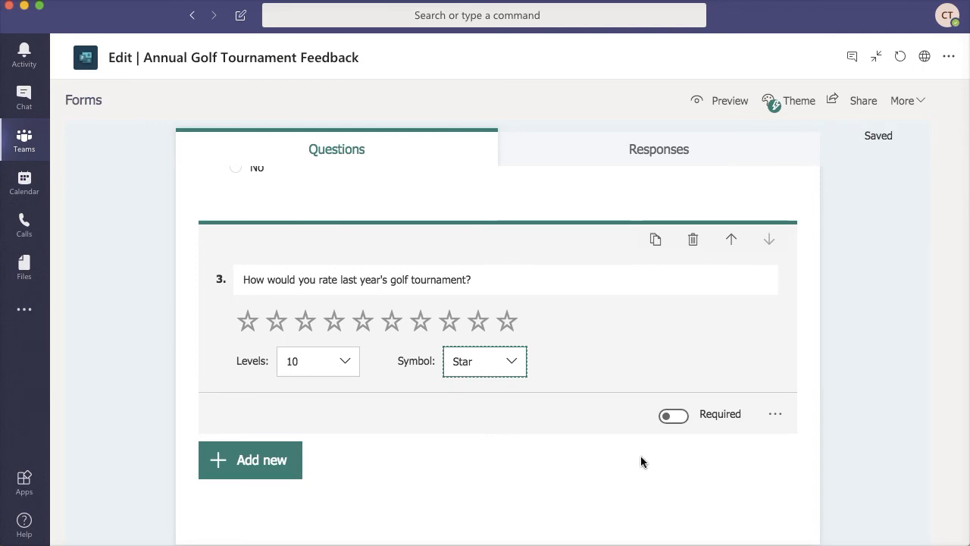
left_click(674, 416)
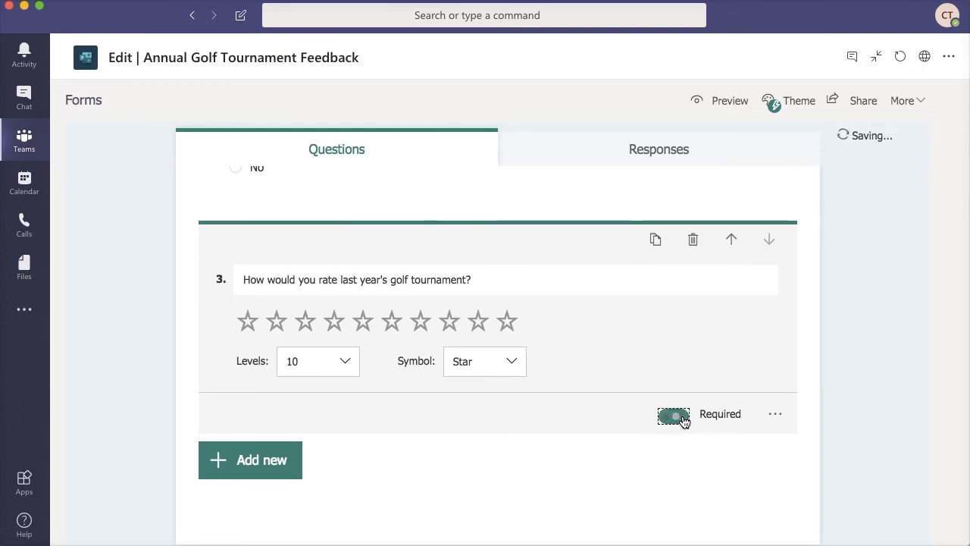
Step: Add a long-answer text question titled "Do you have any feedback on how we can improve last year's golf tournament?"
scroll(444, 436, "up", 1)
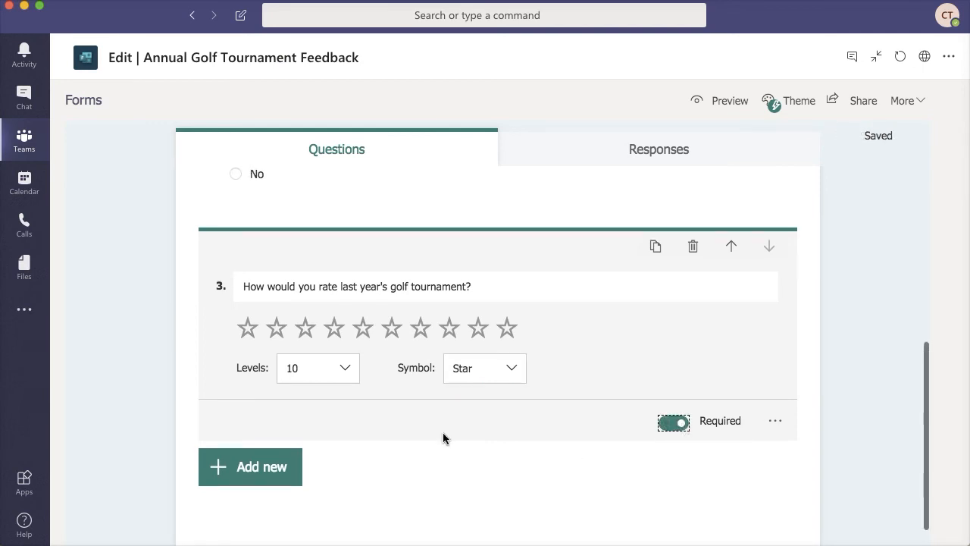
left_click(288, 473)
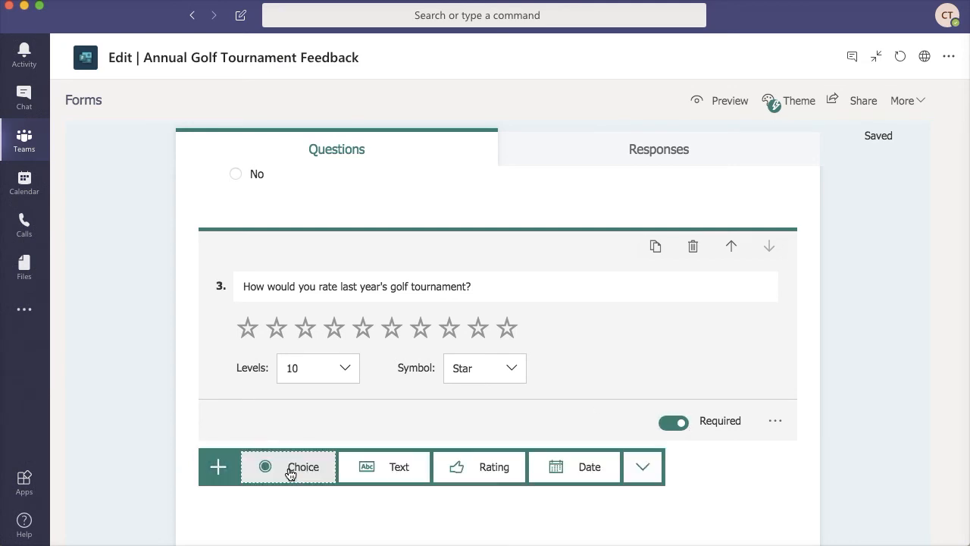
left_click(397, 468)
type("Do you have any feedback on how we")
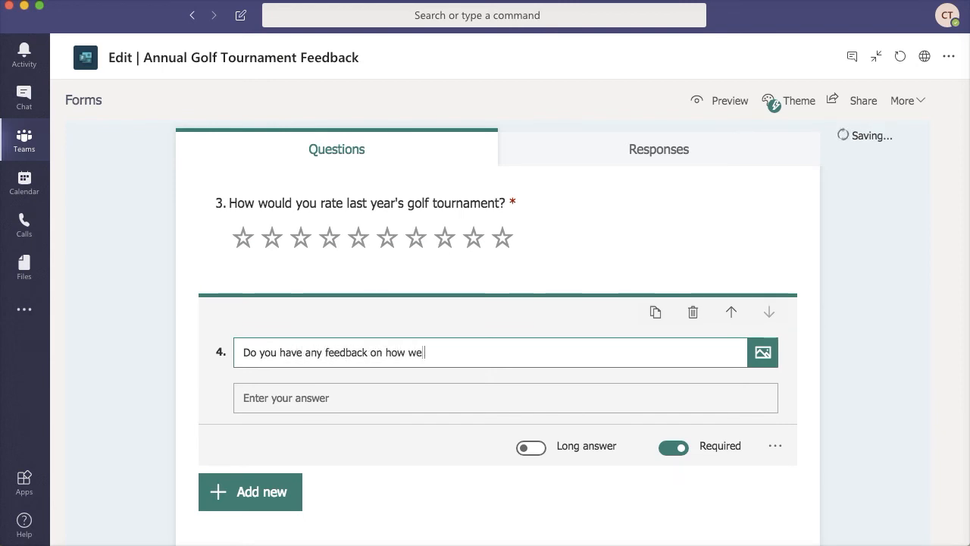
type(" can improve last ")
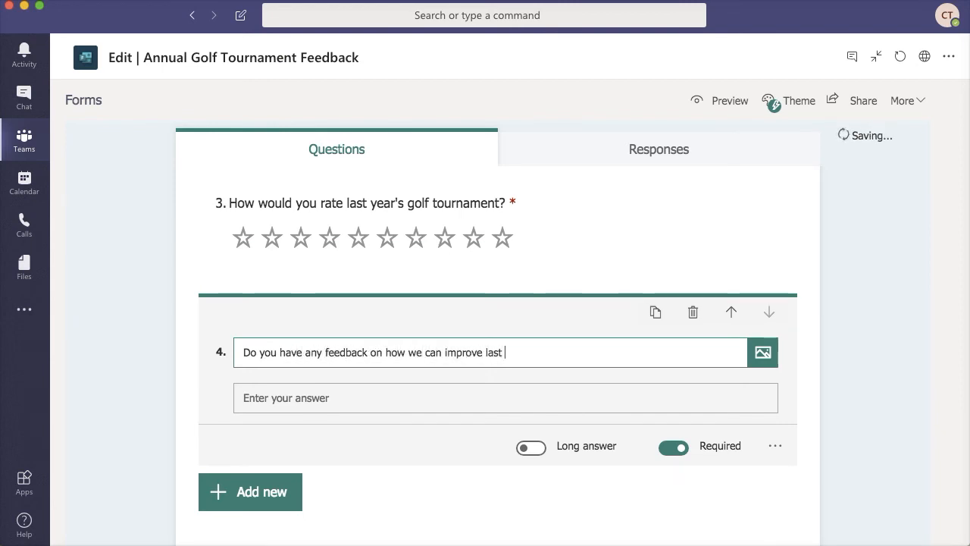
type("year's golf tournament?")
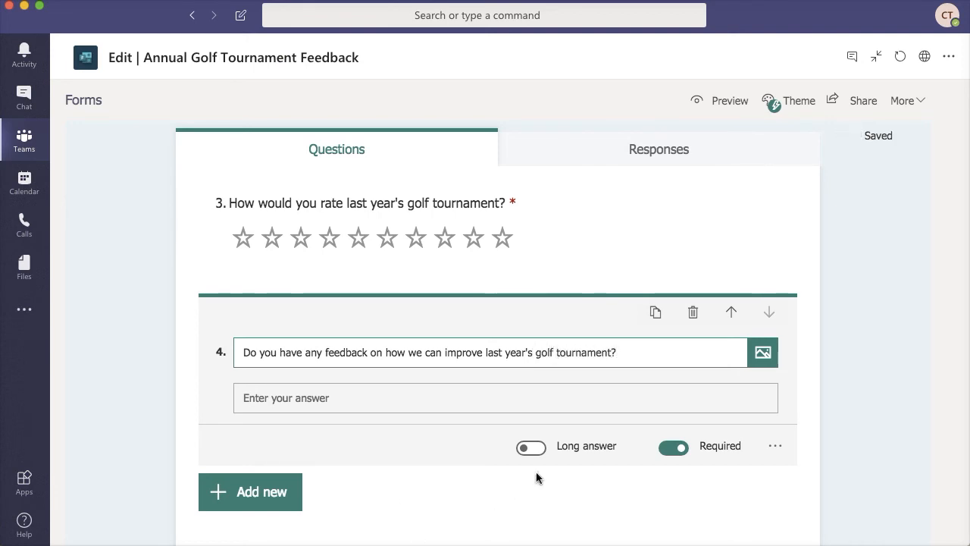
left_click(535, 448)
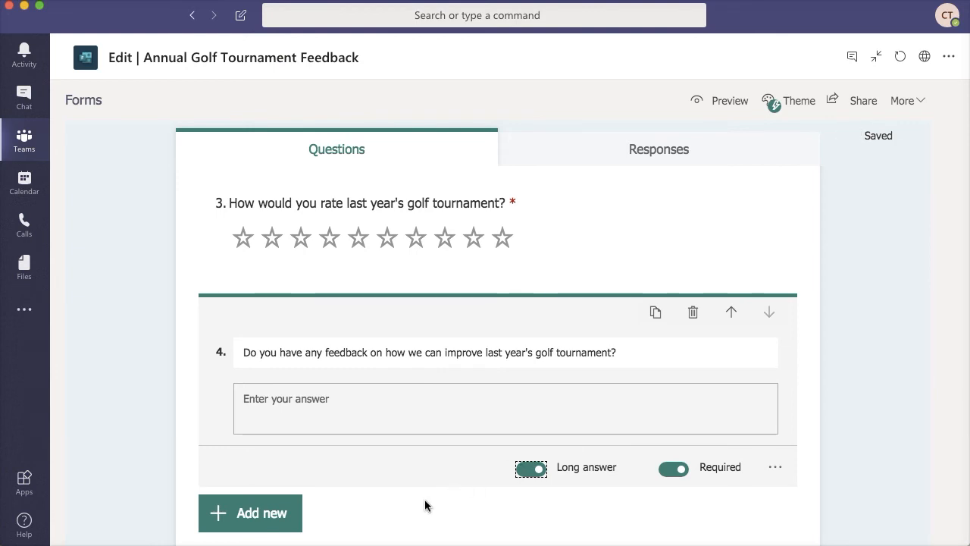
Step: Open the form's sharing options and view the choices for who can respond
scroll(424, 500, "down", 2)
scroll(424, 500, "up", 10)
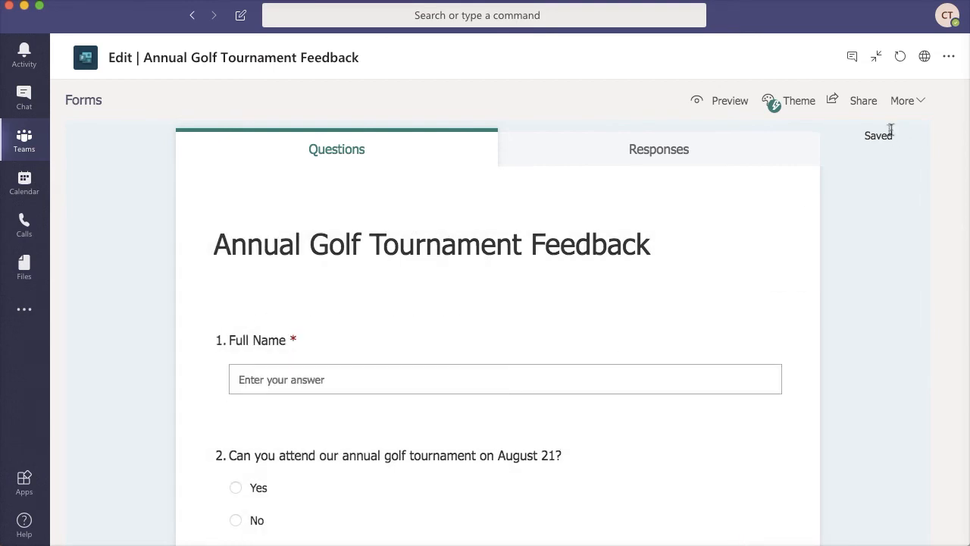
left_click(861, 103)
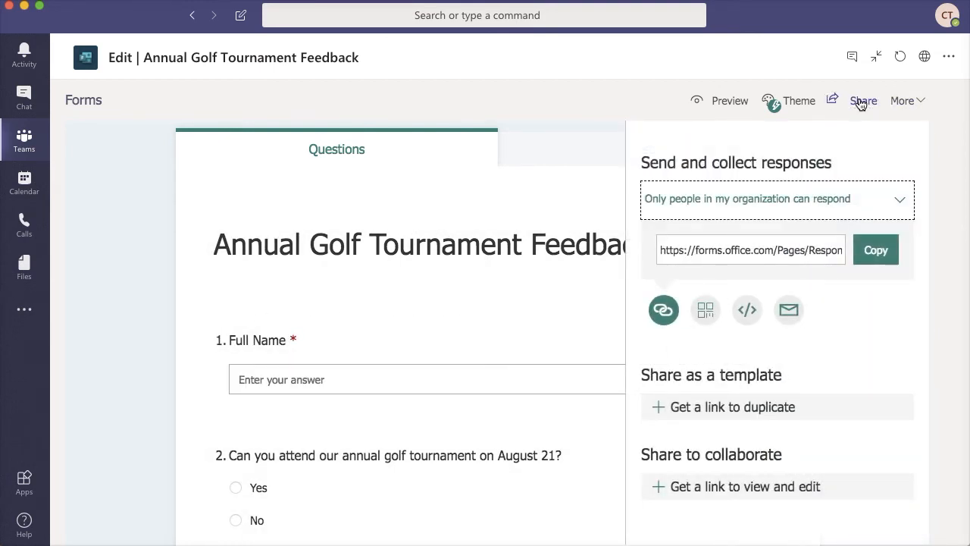
left_click(900, 201)
left_click(900, 203)
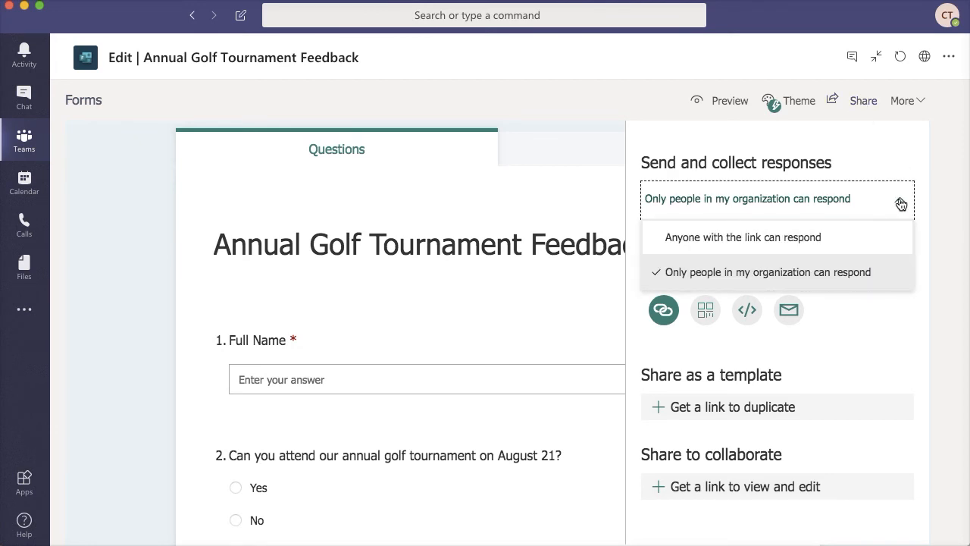
Step: Copy the form's response link and view the QR code and embed code sharing options
left_click(876, 254)
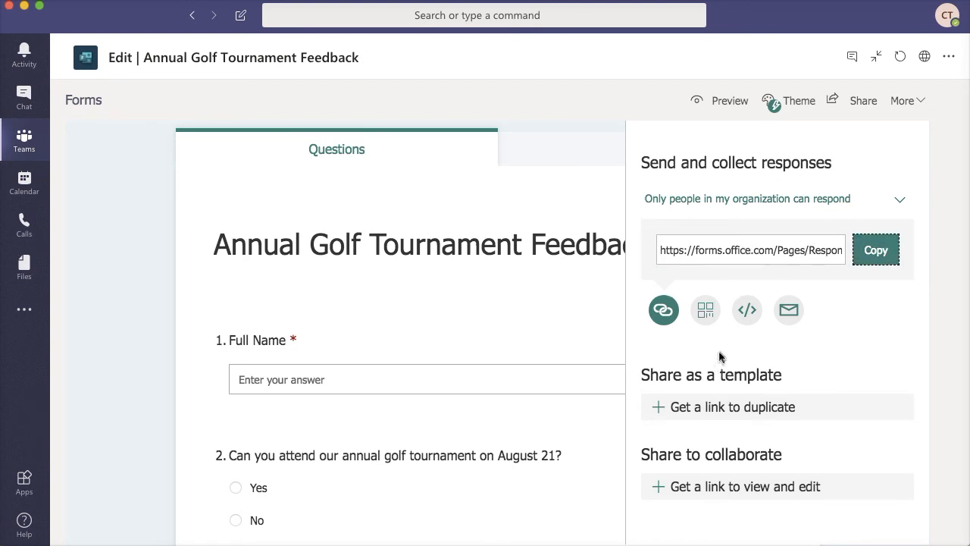
left_click(705, 310)
left_click(751, 402)
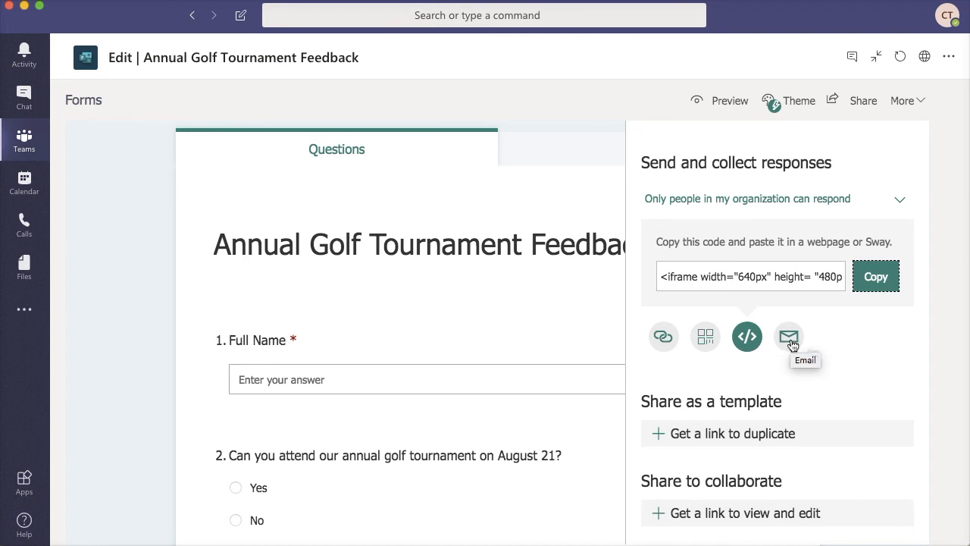
Step: Preview the form in the mobile and computer layouts, and return to editing
left_click(725, 104)
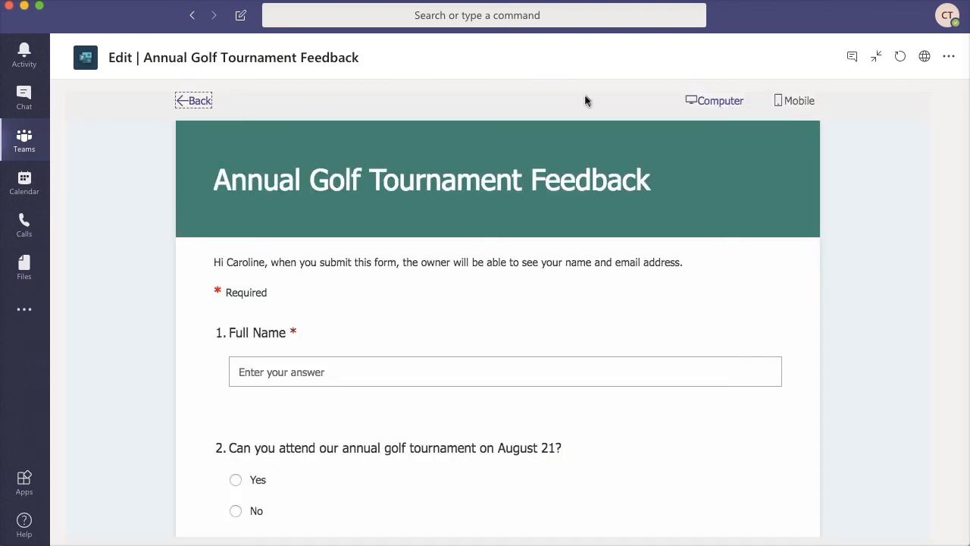
left_click(801, 104)
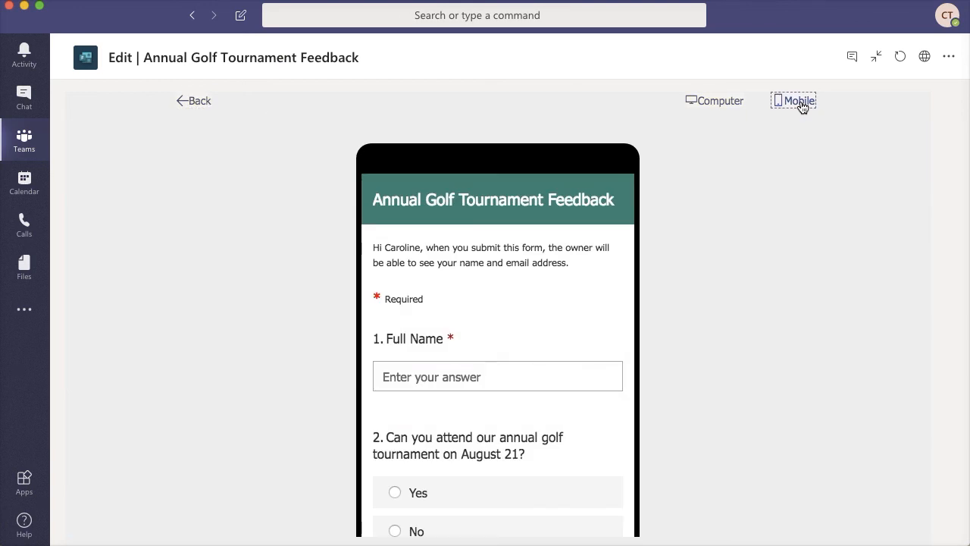
scroll(543, 337, "down", 3)
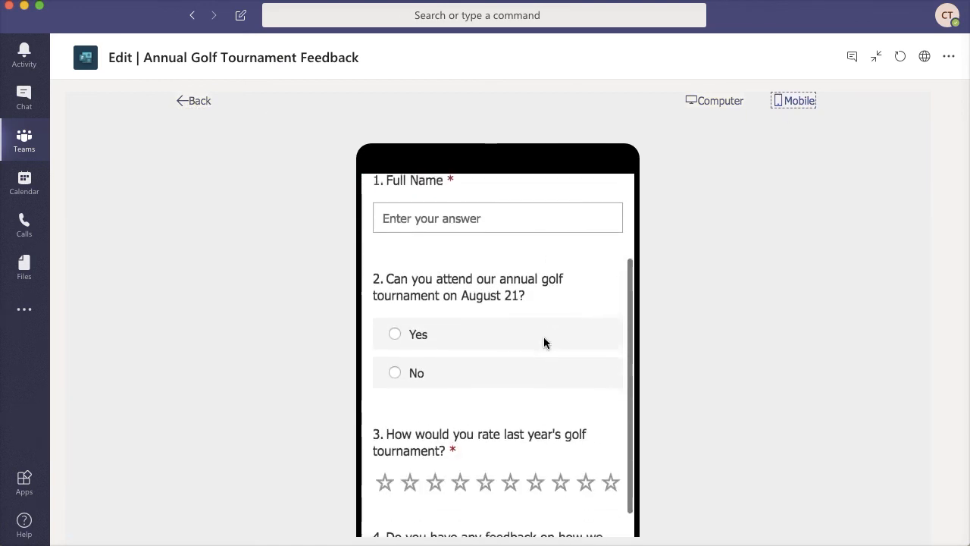
scroll(544, 338, "down", 10)
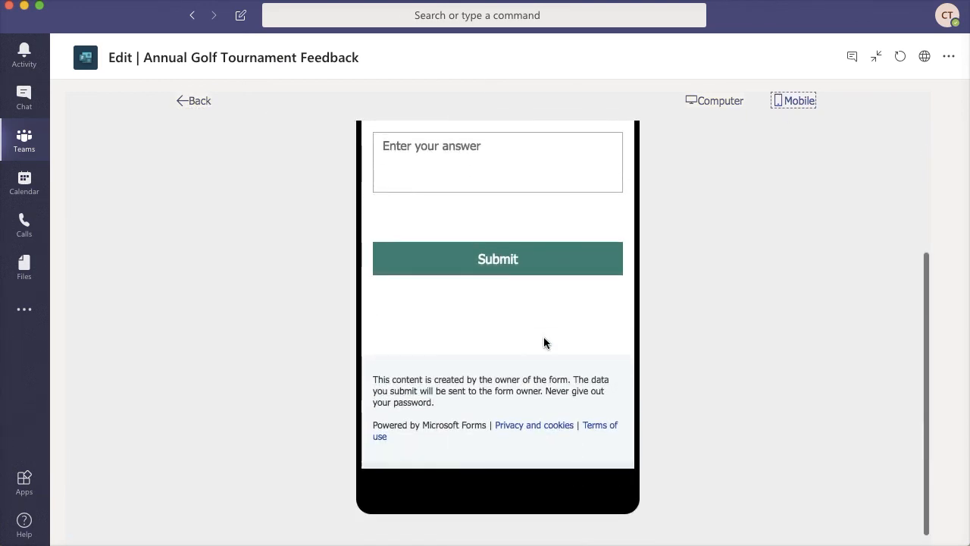
scroll(544, 339, "up", 3)
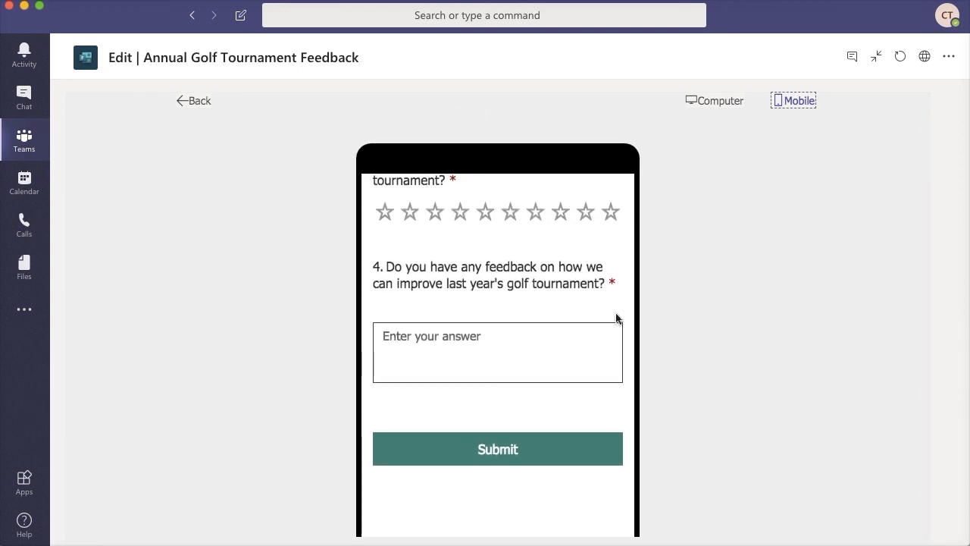
left_click(716, 102)
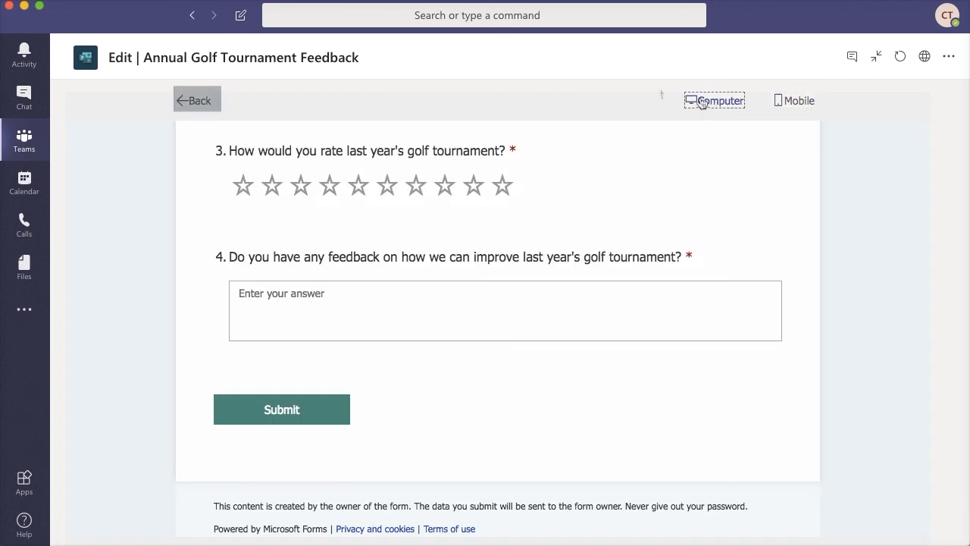
left_click(203, 102)
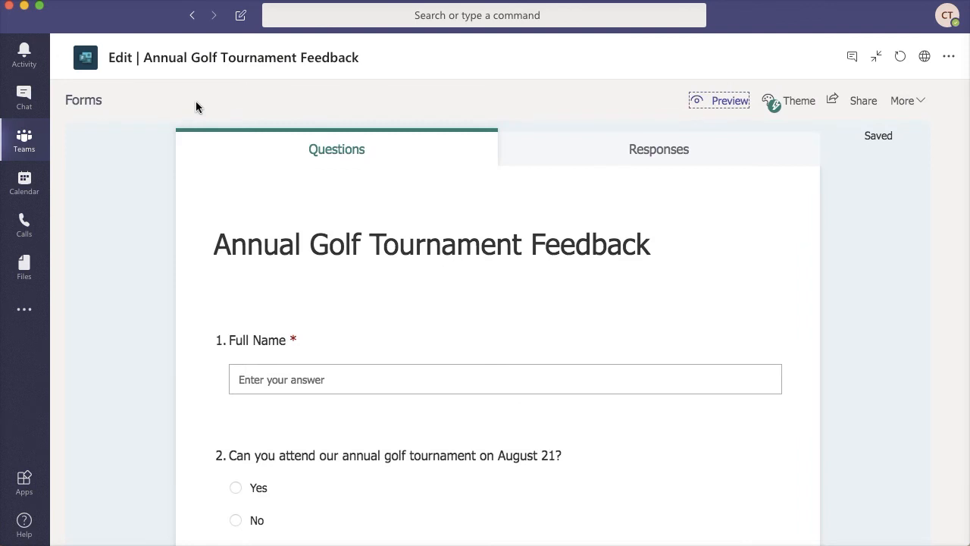
Step: Apply the mountain theme with hot-air balloons to the form and restore the tab to its normal size
left_click(806, 102)
scroll(819, 265, "down", 2)
scroll(820, 269, "down", 10)
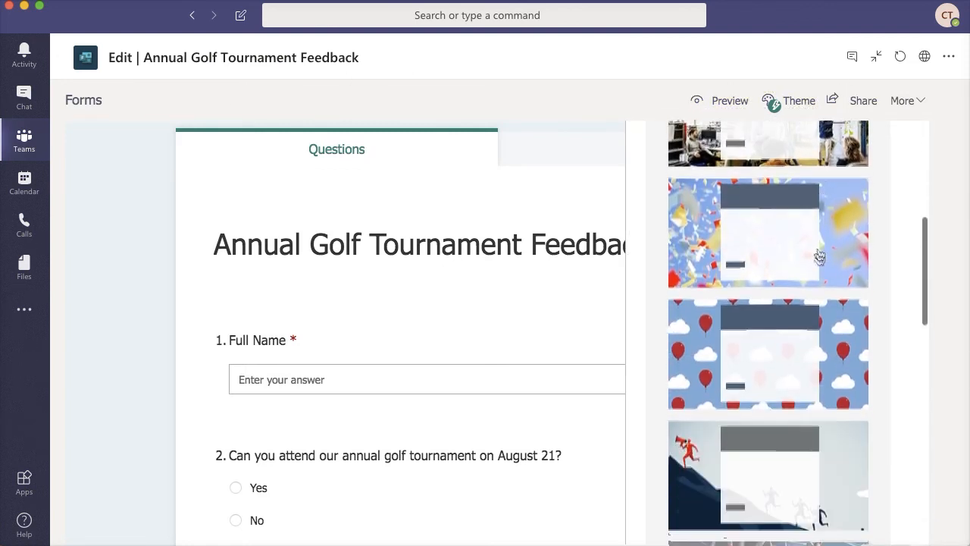
scroll(820, 259, "up", 3)
scroll(820, 259, "up", 7)
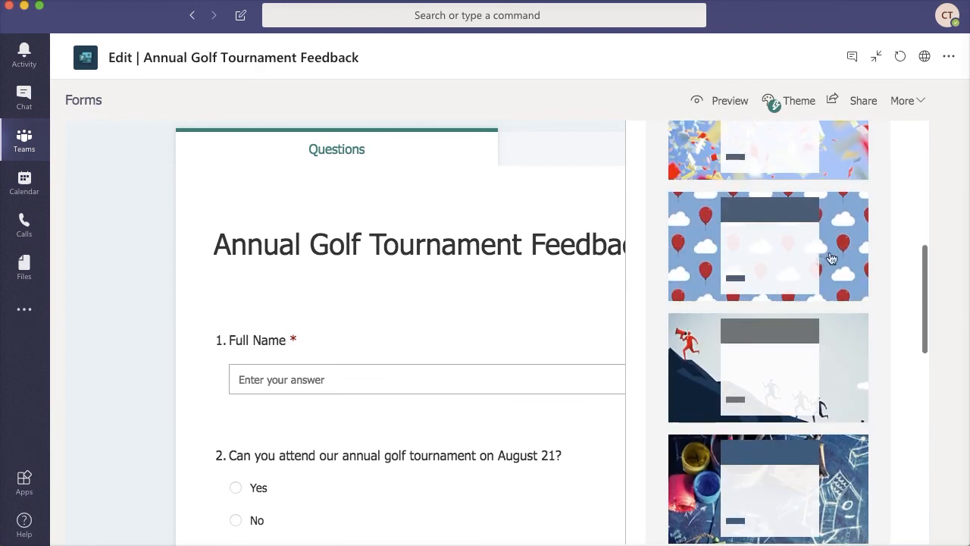
left_click(834, 227)
left_click(878, 58)
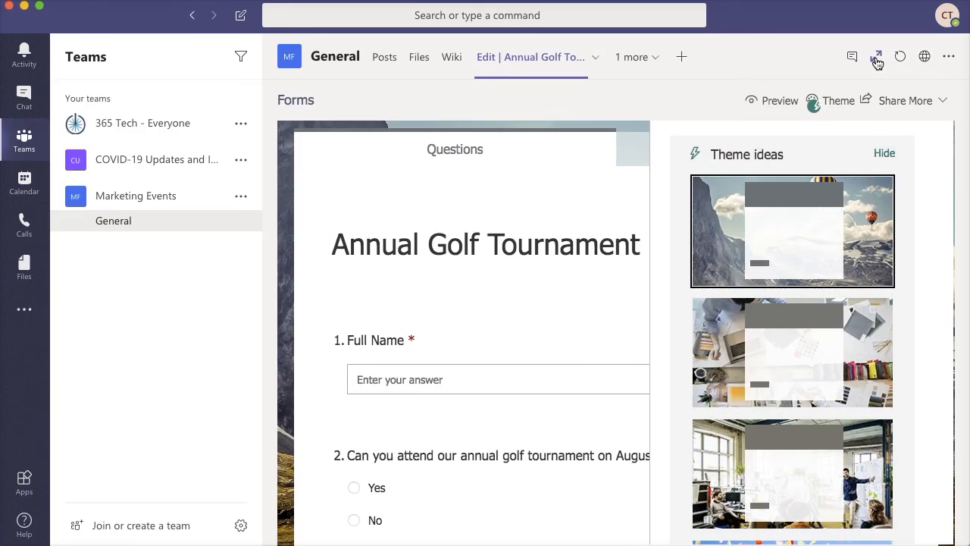